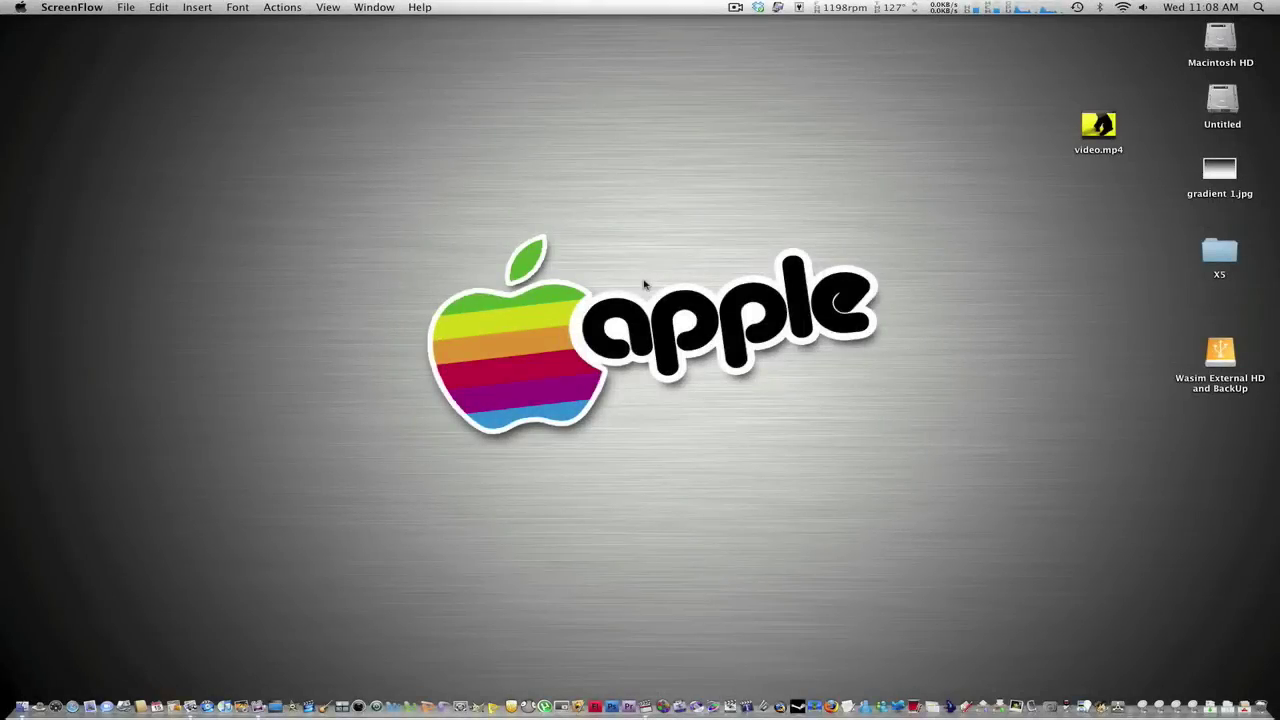
# Step: Open a Finder window of the home folder, reposition it, then close it
pyautogui.click(20, 706)
pyautogui.moveTo(744, 380); pyautogui.dragTo(721, 467)
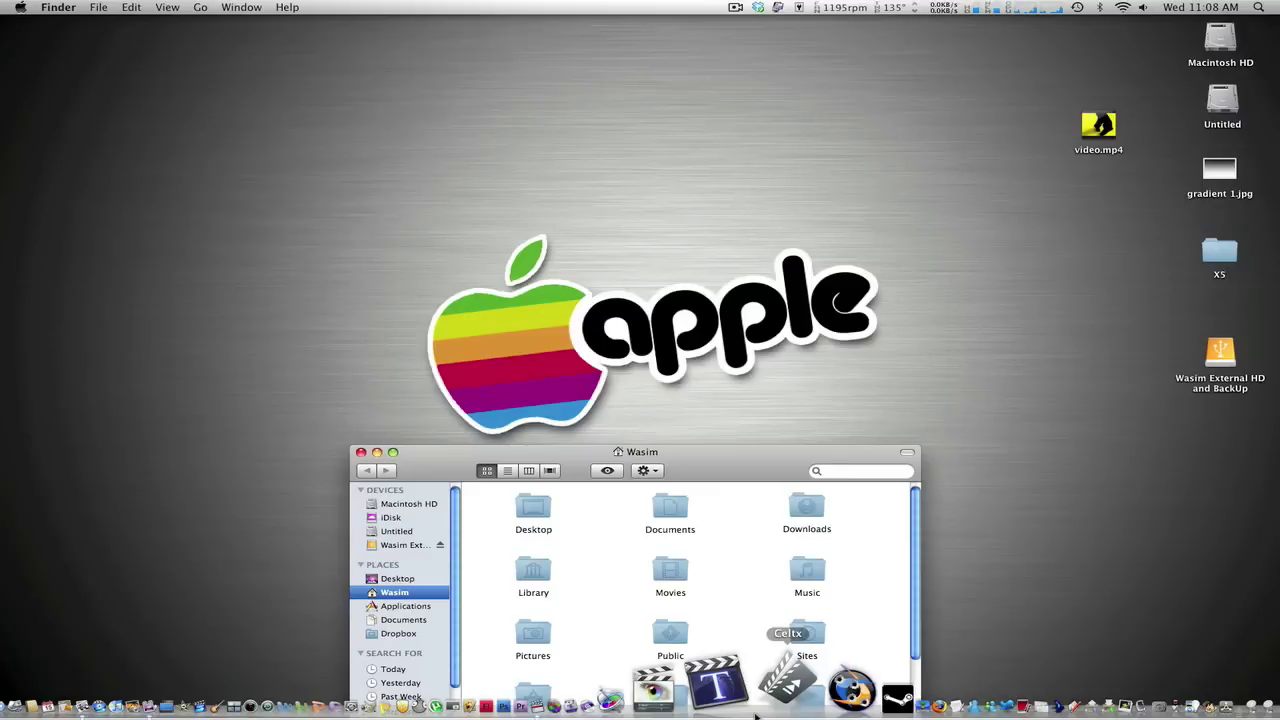
pyautogui.moveTo(710, 470); pyautogui.dragTo(778, 293)
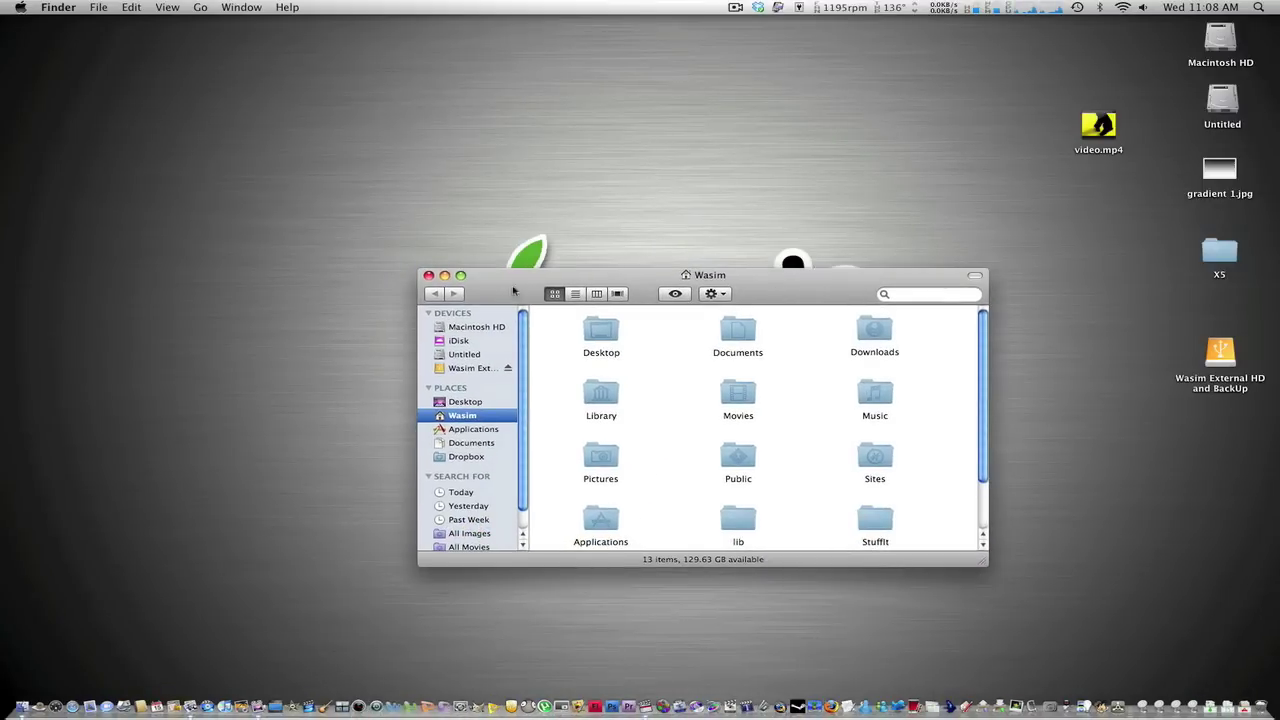
pyautogui.click(428, 276)
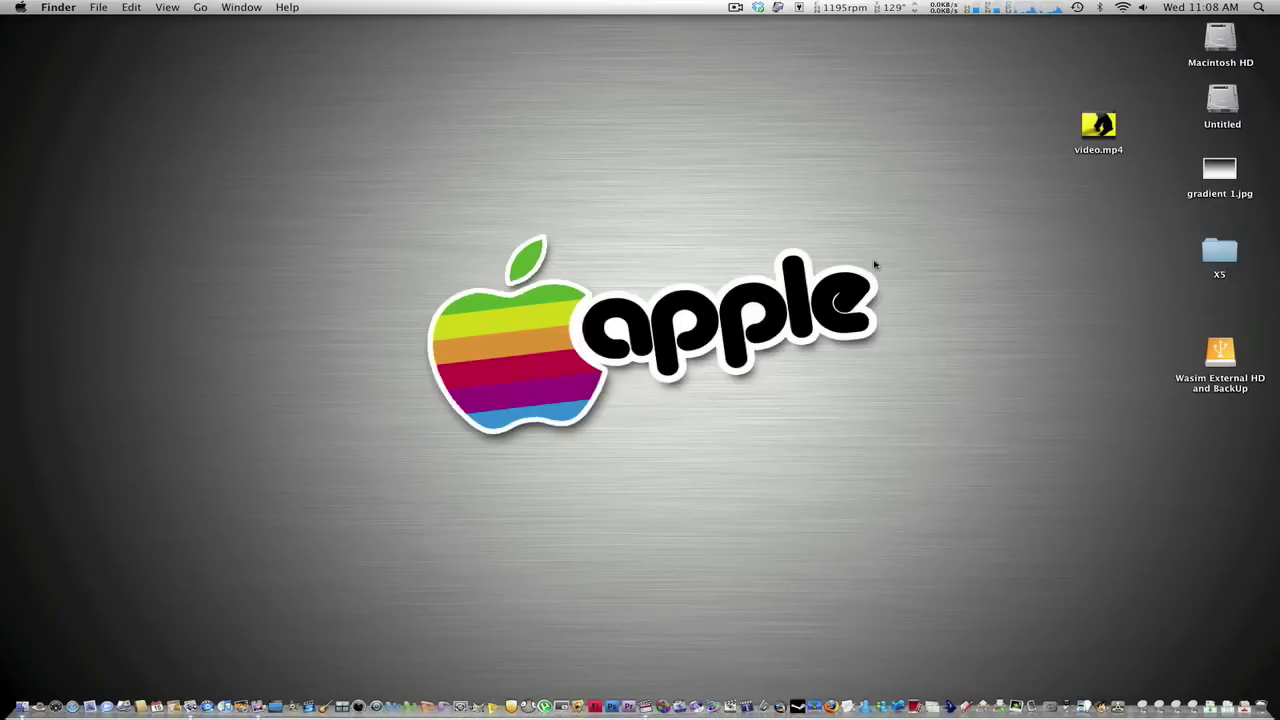
# Step: Quick Look video.mp4 on the desktop to preview it
pyautogui.click(1097, 125)
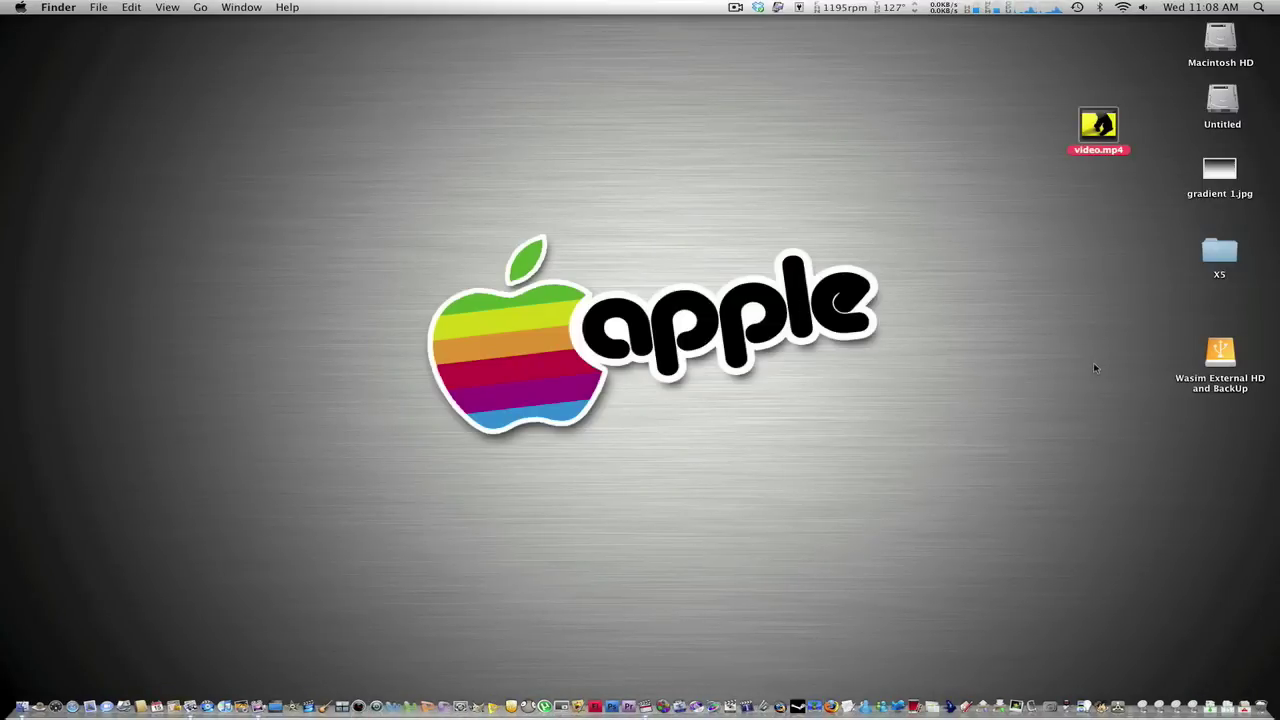
pyautogui.press('space')
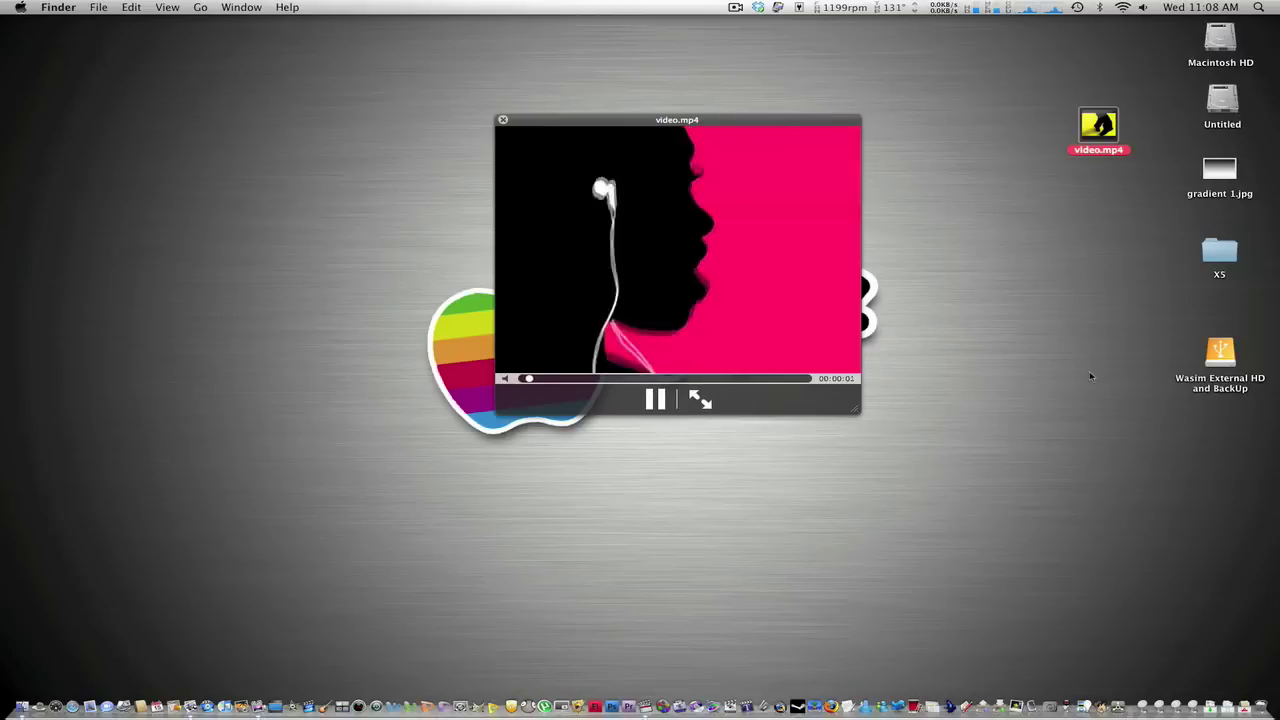
pyautogui.press('space')
pyautogui.click(1090, 377)
# Step: View gradient 1.jpg in Preview, then close it and quit Preview
pyautogui.doubleClick(1220, 163)
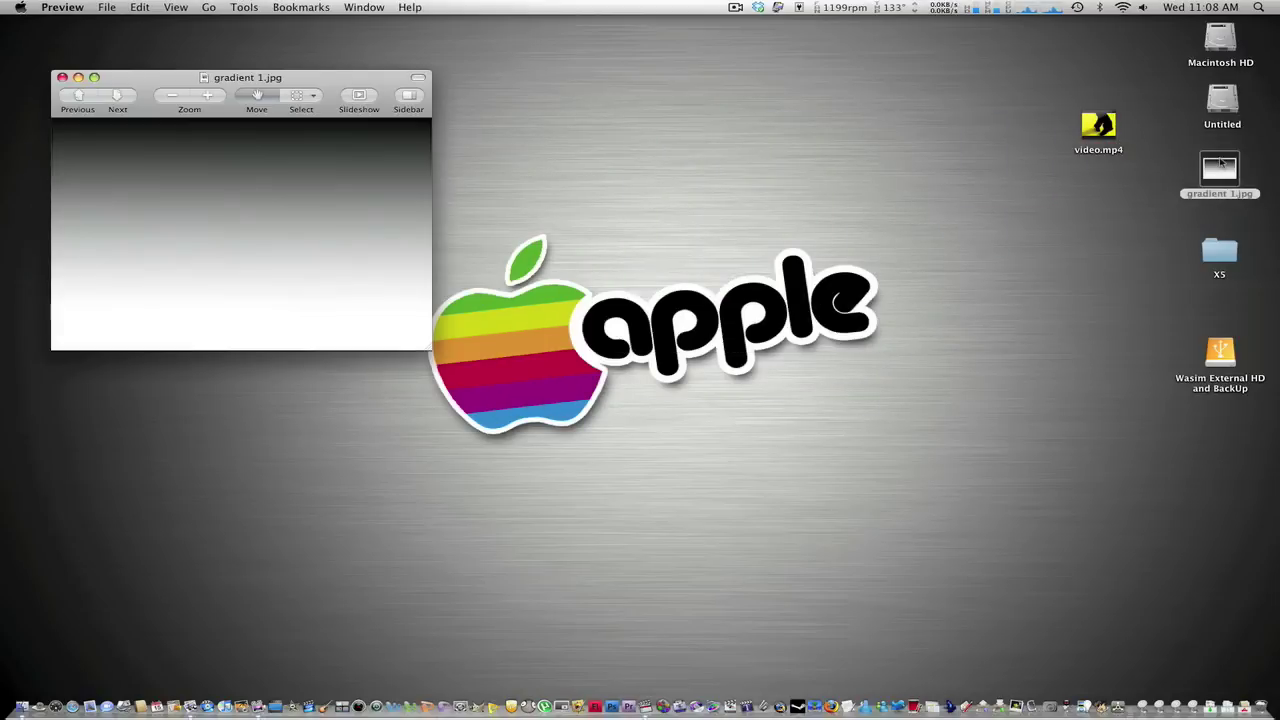
pyautogui.moveTo(308, 77); pyautogui.dragTo(673, 97)
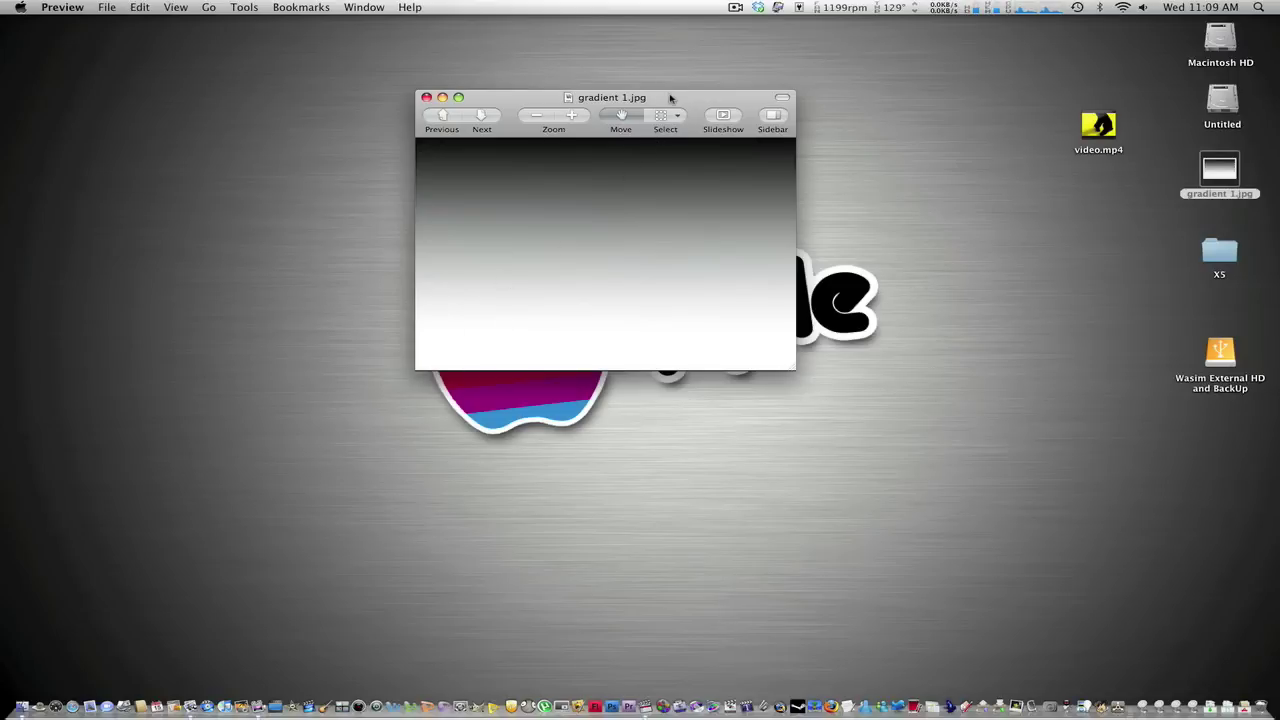
pyautogui.moveTo(670, 97); pyautogui.dragTo(674, 65)
pyautogui.click(432, 67)
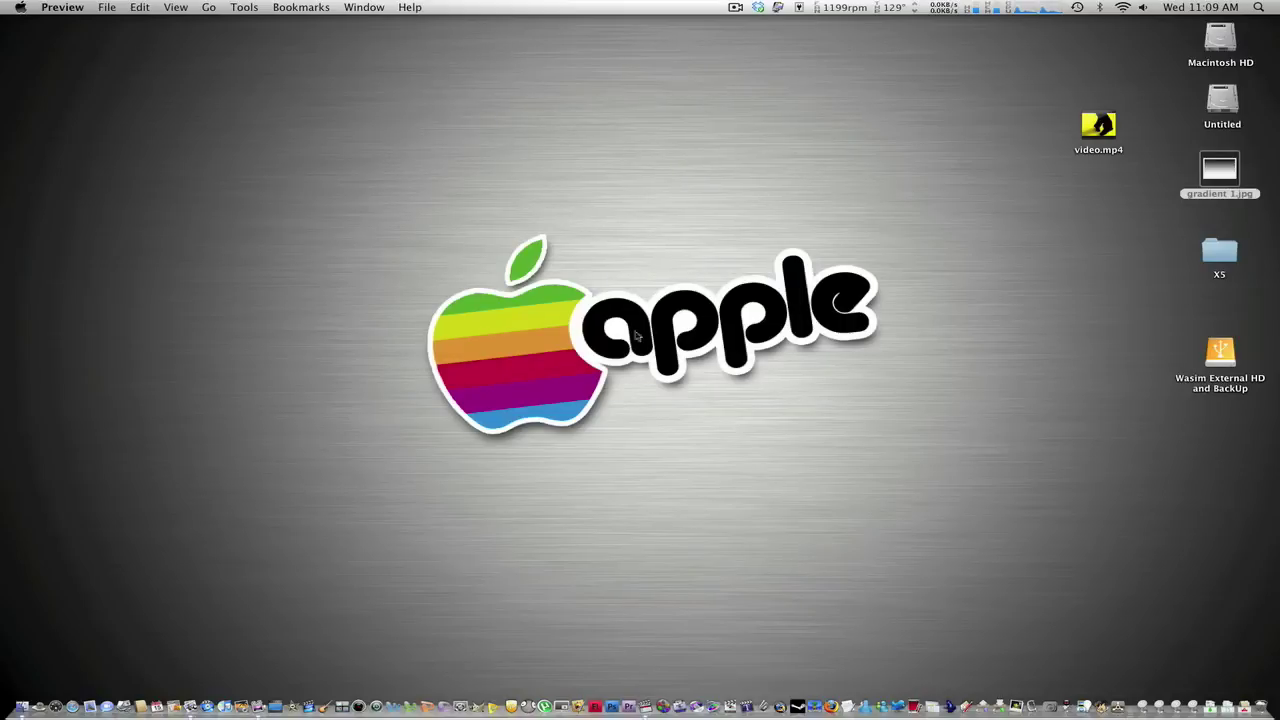
pyautogui.press('super+q')
# Step: Import gradient 1.jpg and video.mp4 into Final Cut Pro and place the gradient on V1
pyautogui.click(676, 682)
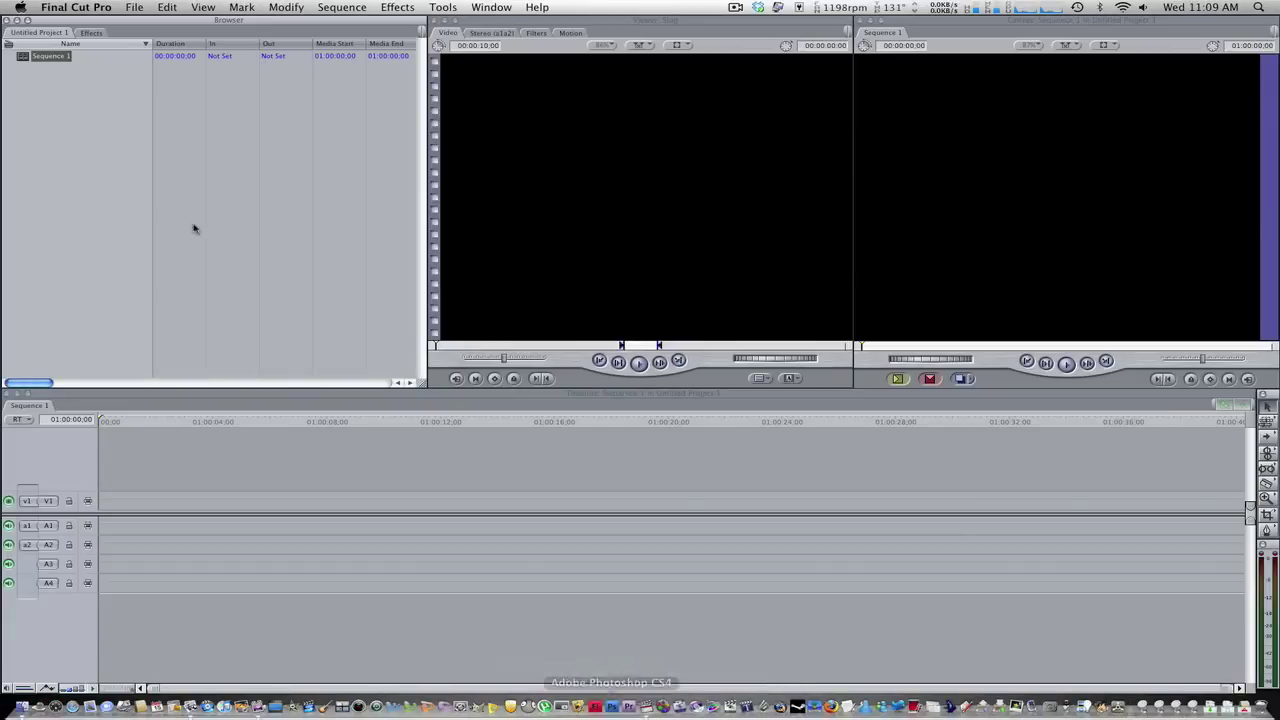
pyautogui.rightClick(78, 122)
pyautogui.moveTo(100, 130)
pyautogui.click(240, 127)
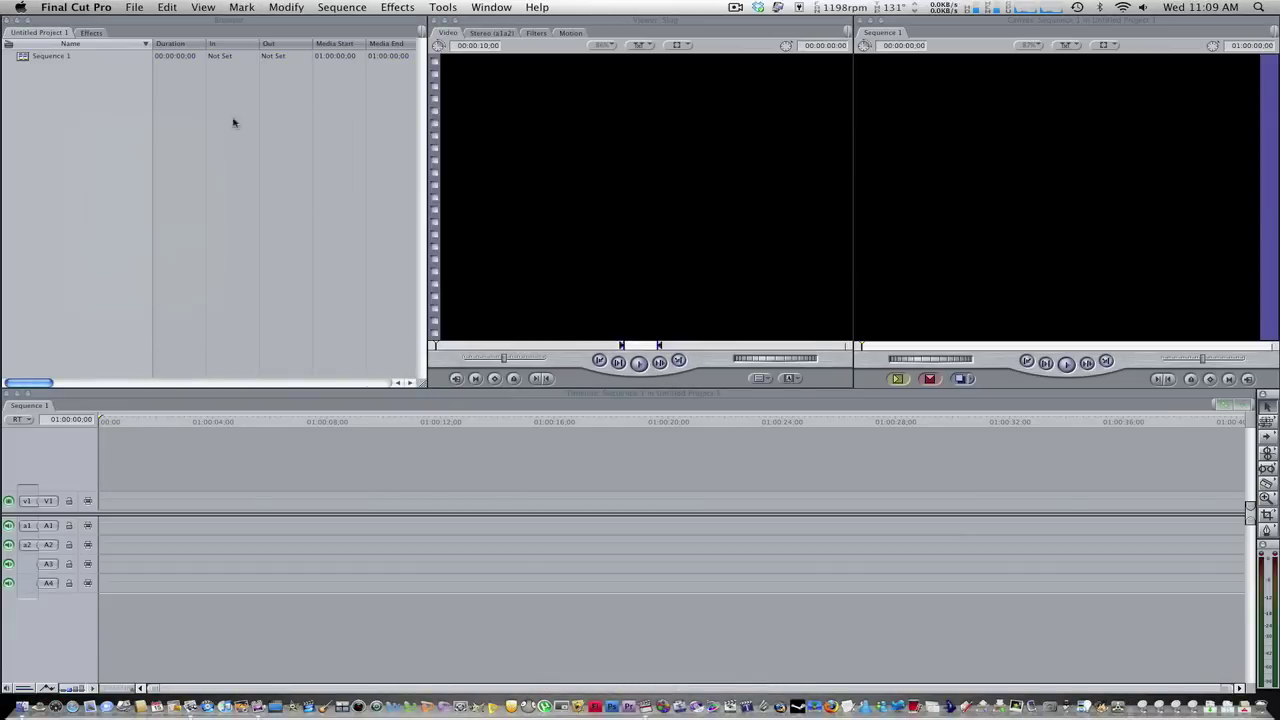
pyautogui.click(546, 183)
pyautogui.keyDown('shift'); pyautogui.click(547, 169); pyautogui.keyUp('shift')
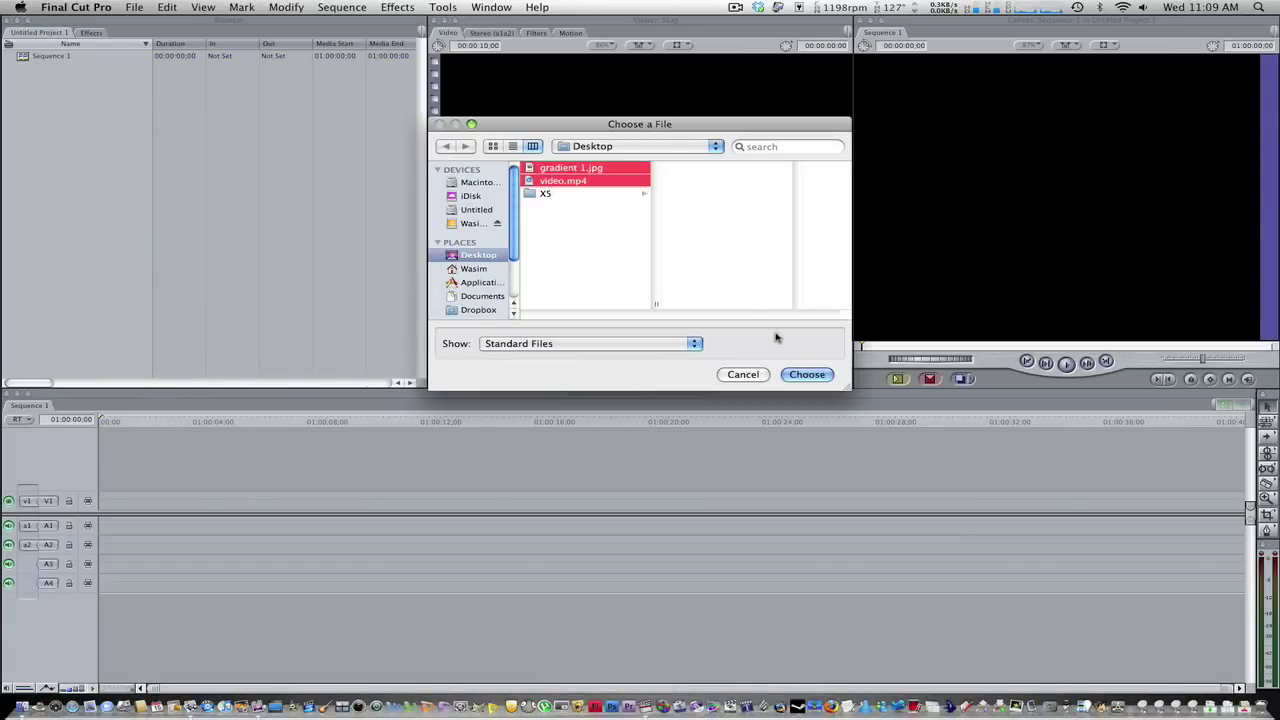
pyautogui.click(814, 375)
pyautogui.click(70, 93)
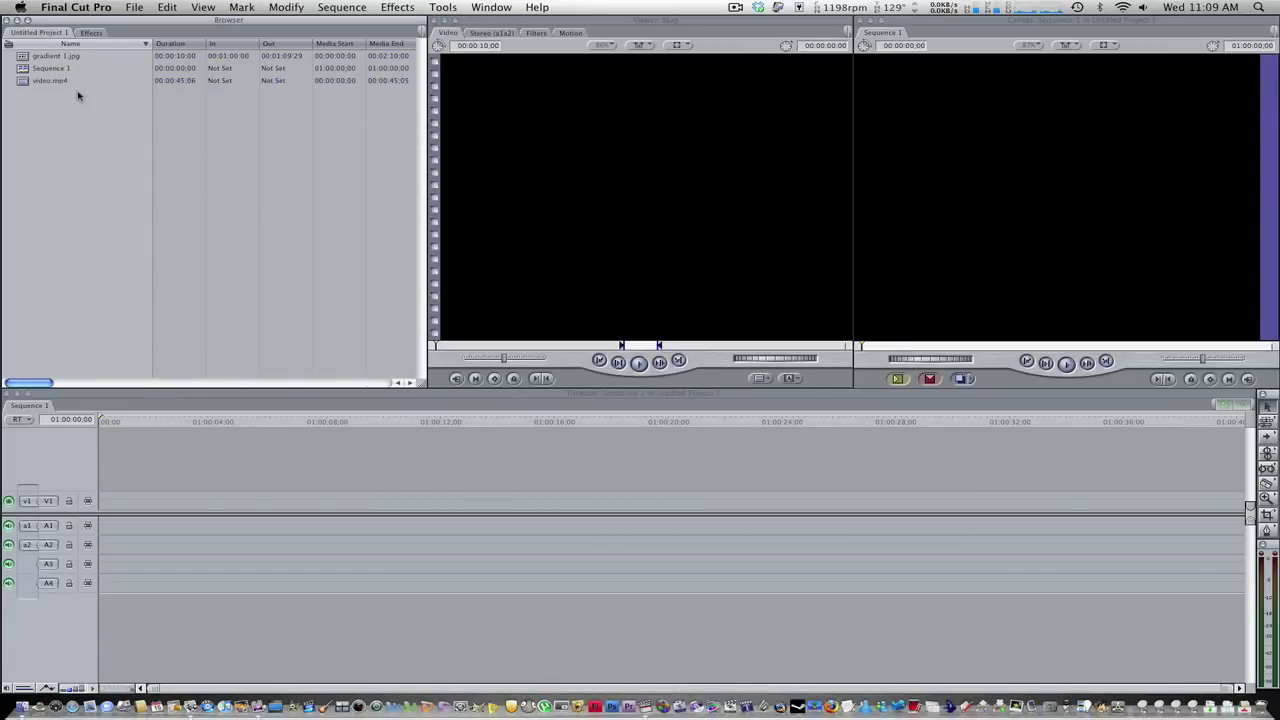
pyautogui.moveTo(72, 58); pyautogui.dragTo(107, 503)
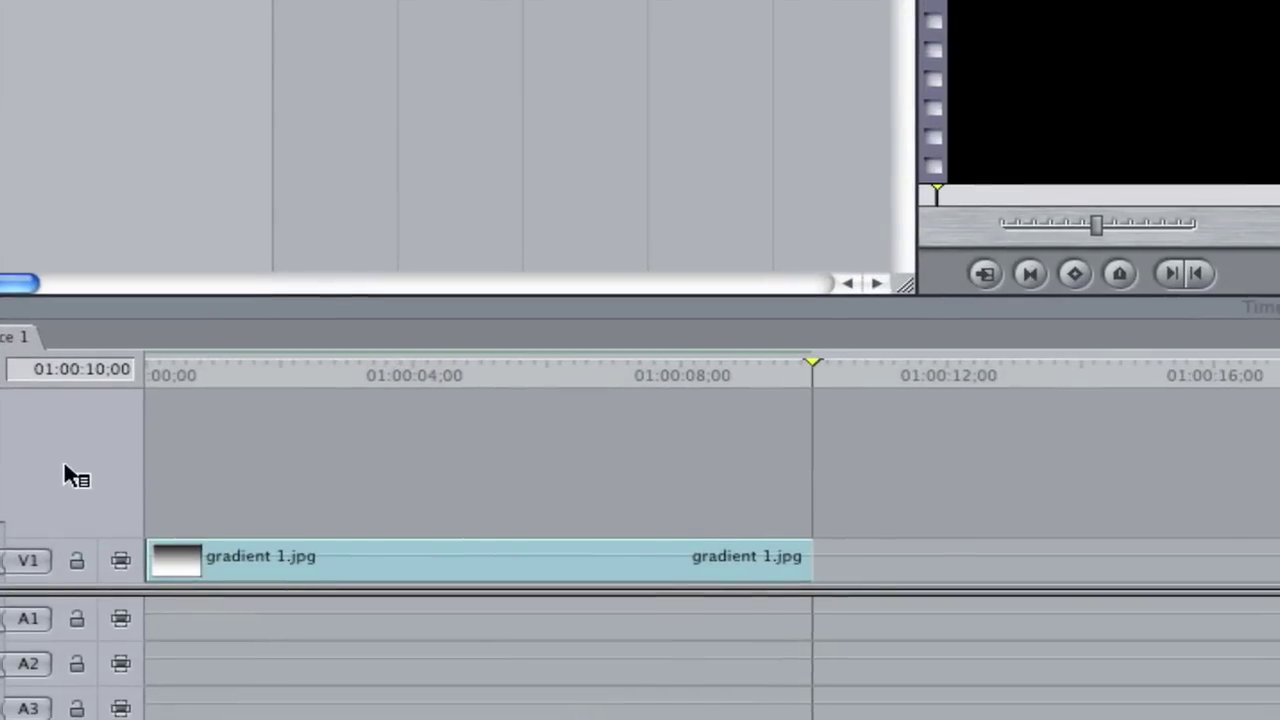
# Step: Add a V2 track and place video.mp4 on it
pyautogui.keyDown('ctrl'); pyautogui.click(64, 466); pyautogui.keyUp('ctrl')
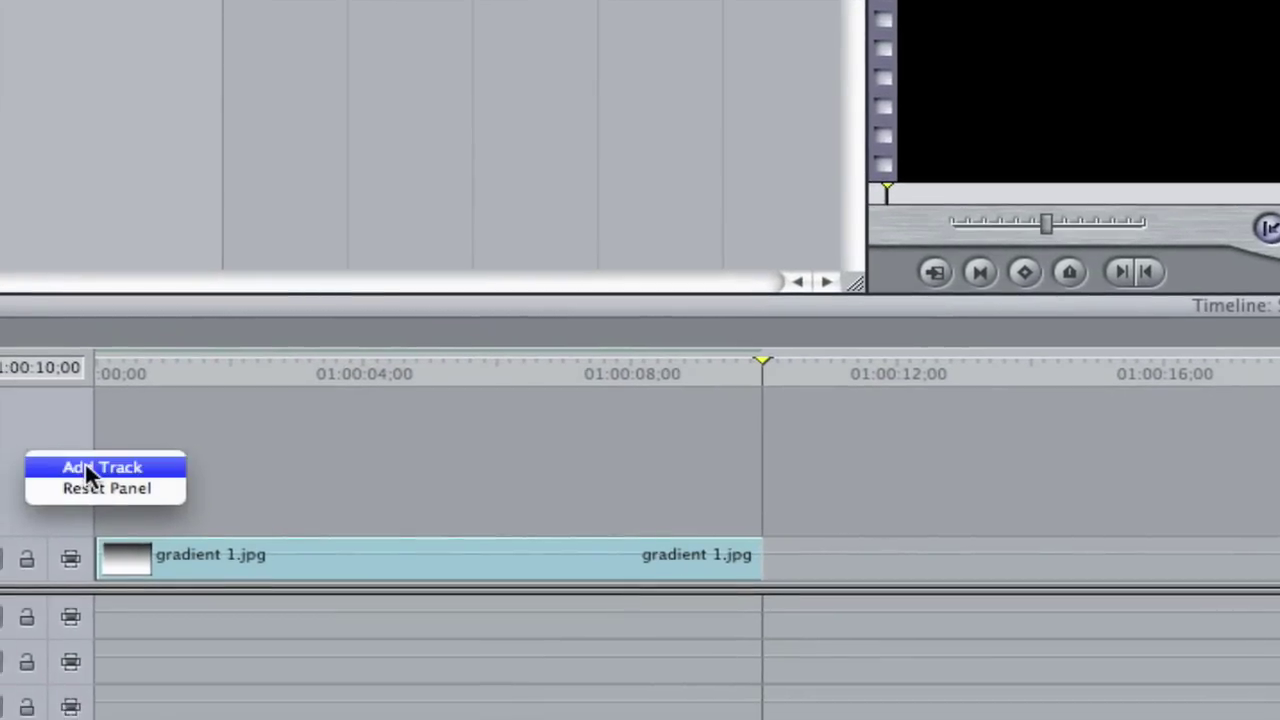
pyautogui.click(110, 464)
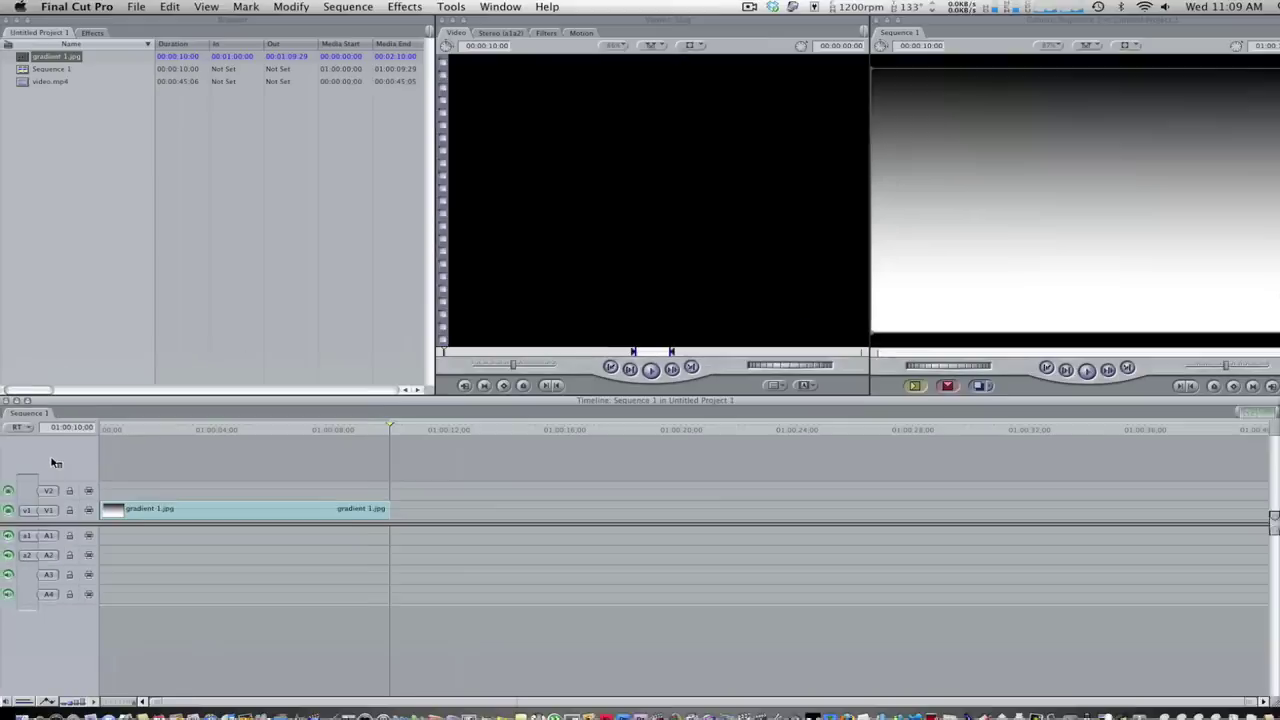
pyautogui.moveTo(50, 81); pyautogui.dragTo(110, 492)
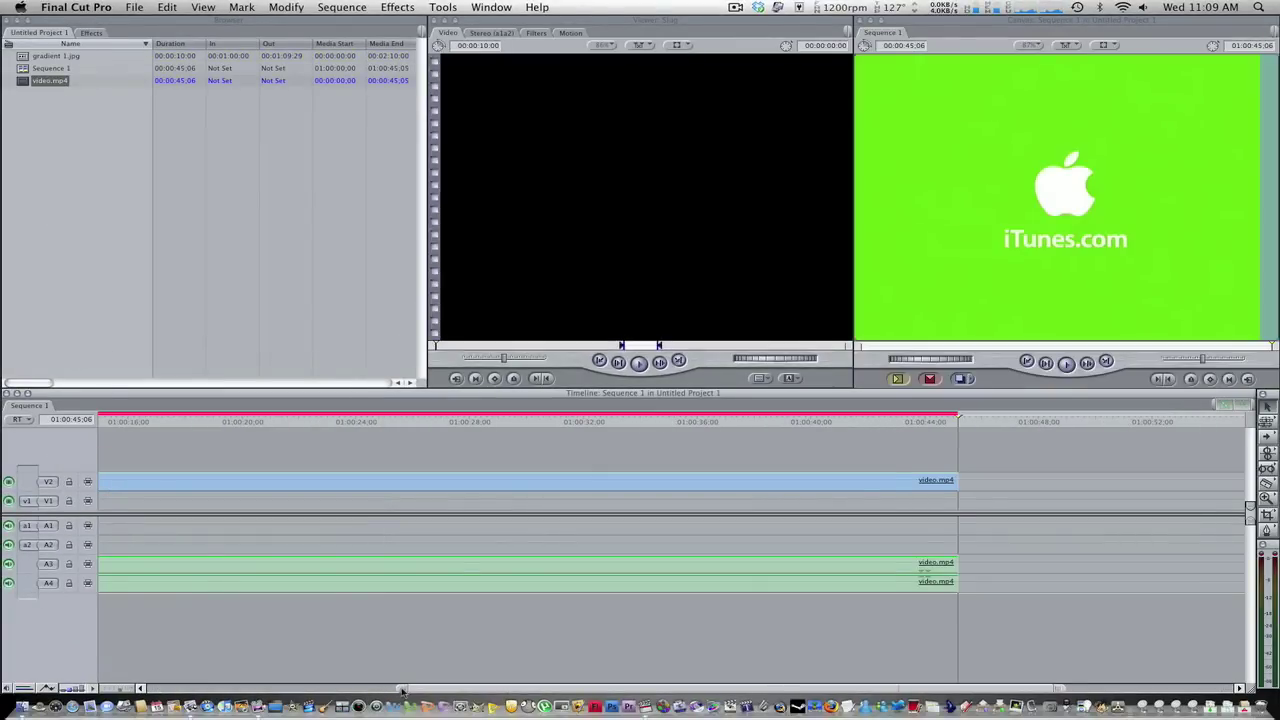
# Step: Stretch the gradient 1.jpg clip on V1 to match the video's length
pyautogui.moveTo(402, 690); pyautogui.dragTo(150, 690)
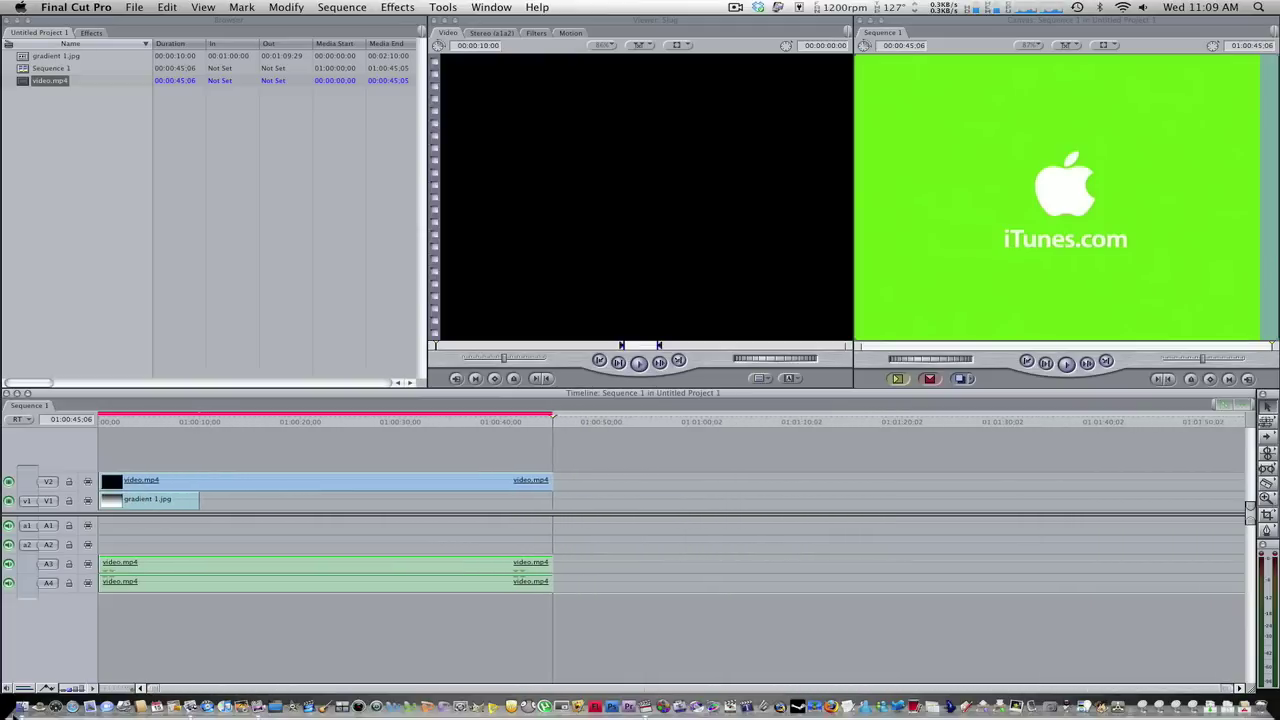
pyautogui.click(183, 505)
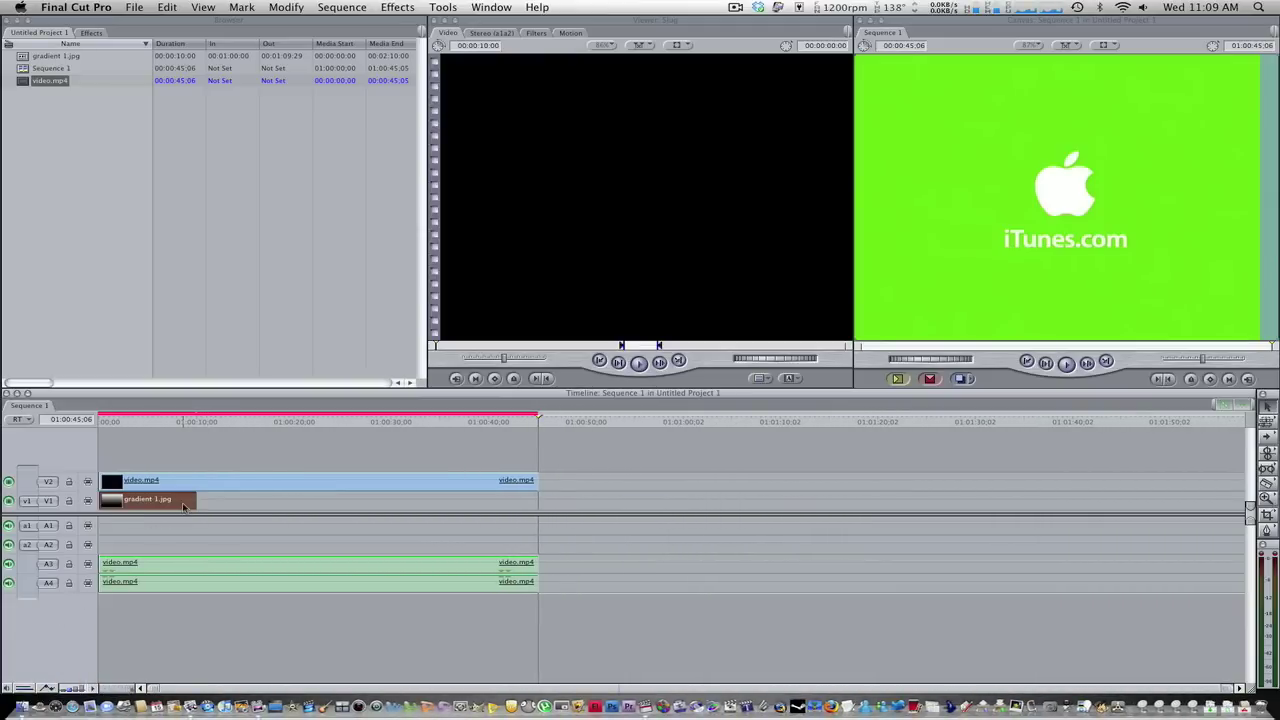
pyautogui.moveTo(195, 502); pyautogui.dragTo(536, 502)
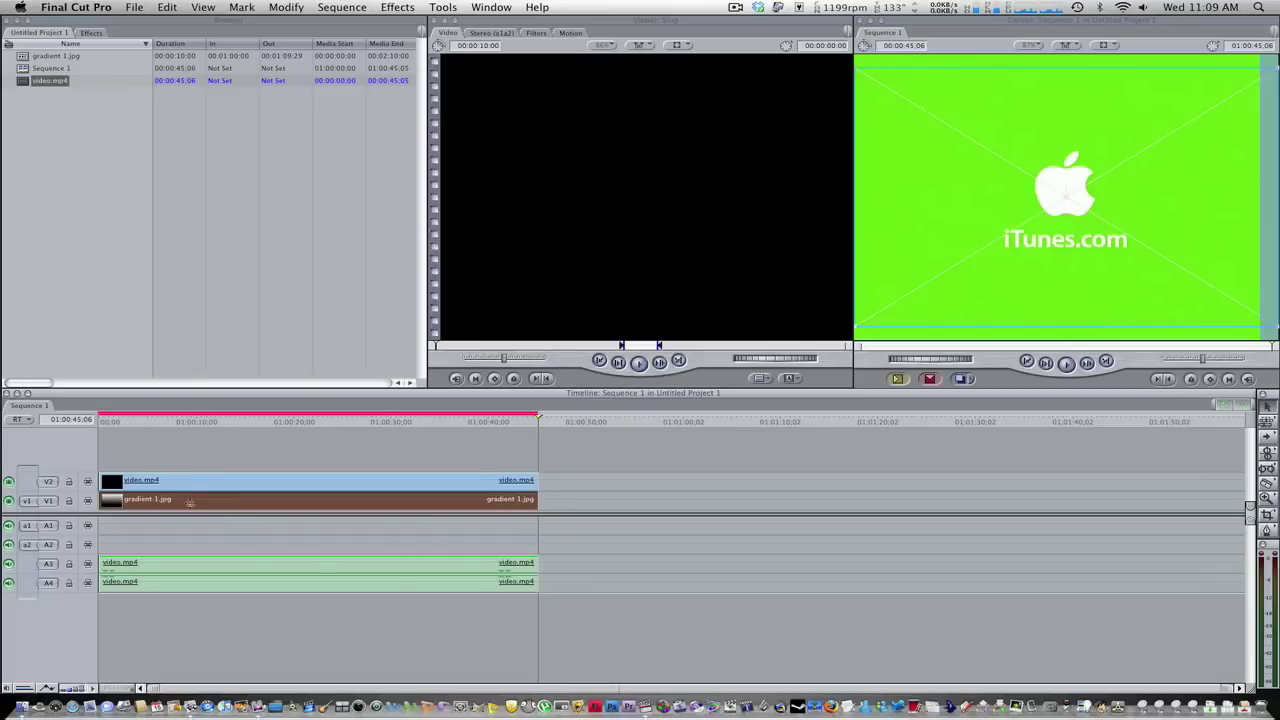
# Step: Add a V3 track and stack another video.mp4 copy on it
pyautogui.rightClick(58, 456)
pyautogui.click(94, 454)
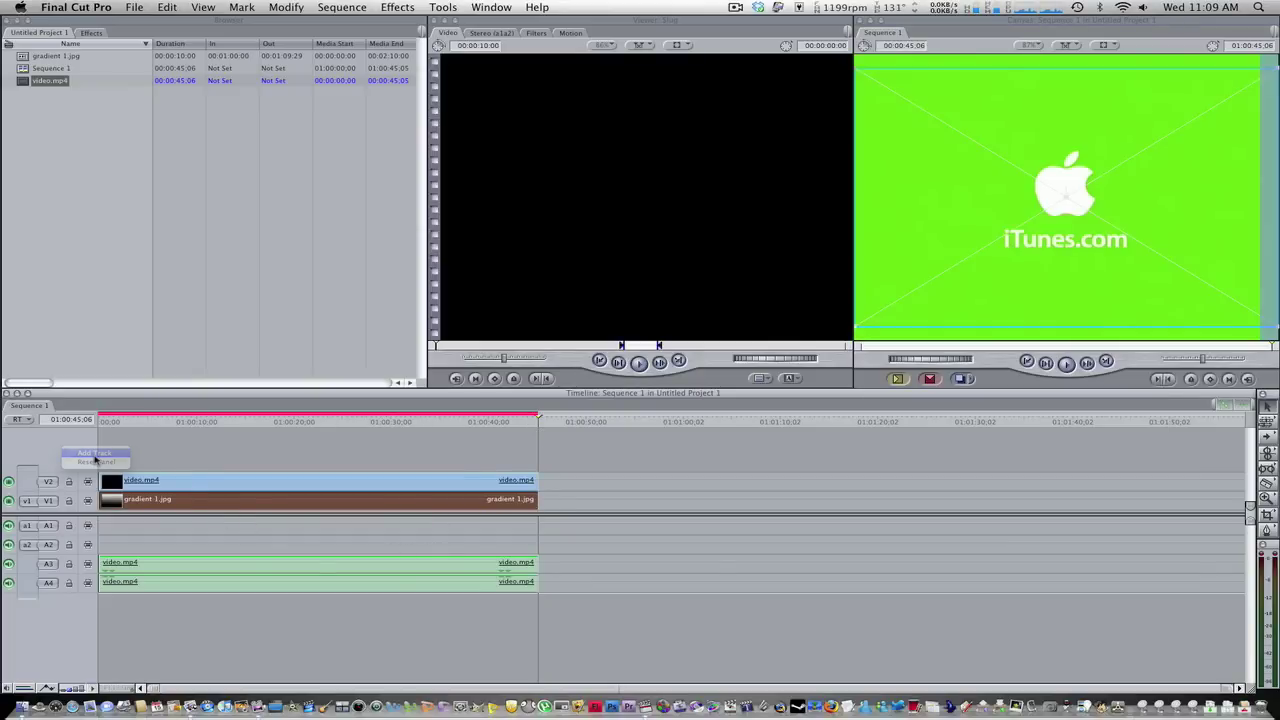
pyautogui.moveTo(35, 84); pyautogui.dragTo(120, 464)
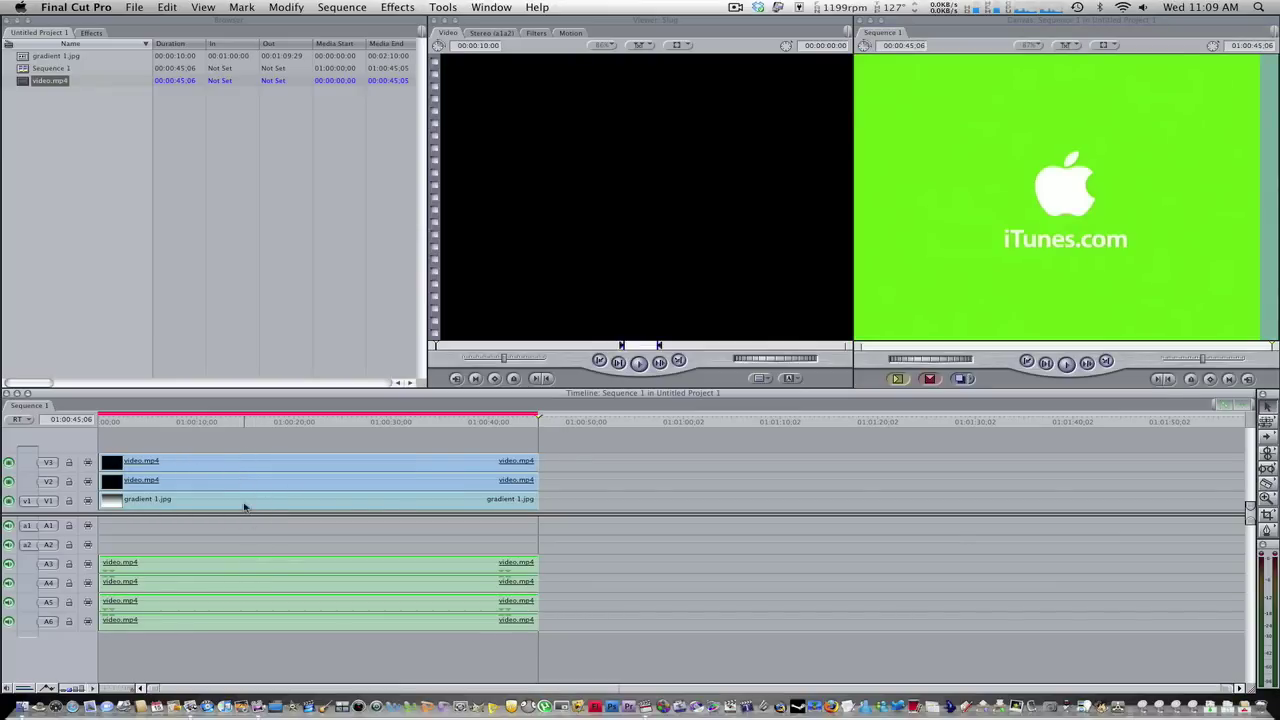
# Step: Set the video.mp4 clip's Basic Motion Scale to 60 in the Viewer's Motion tab
pyautogui.doubleClick(353, 490)
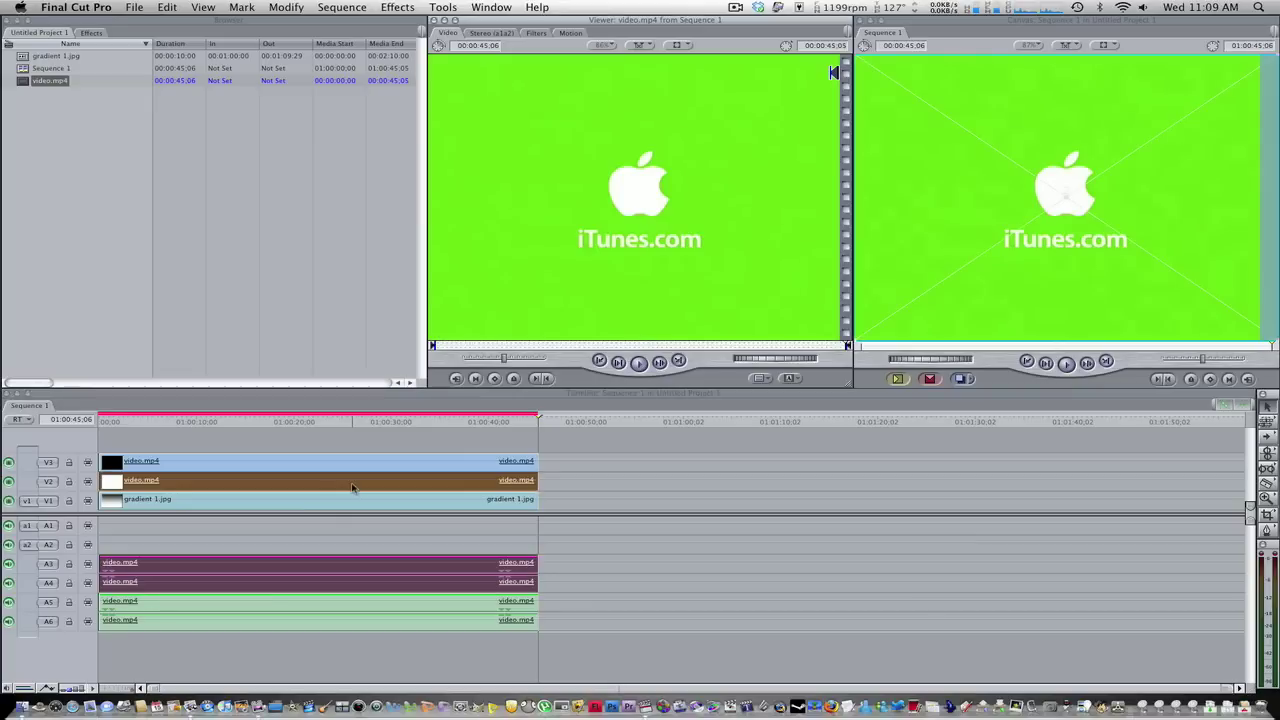
pyautogui.click(544, 36)
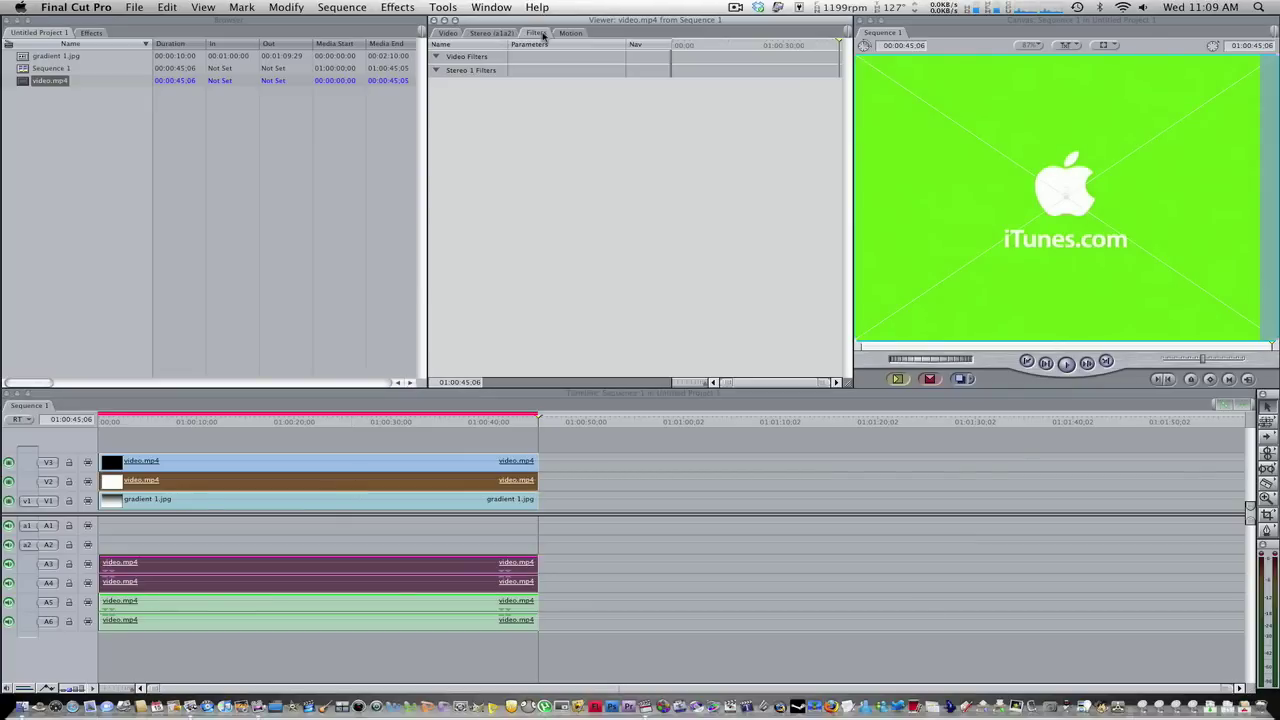
pyautogui.click(558, 35)
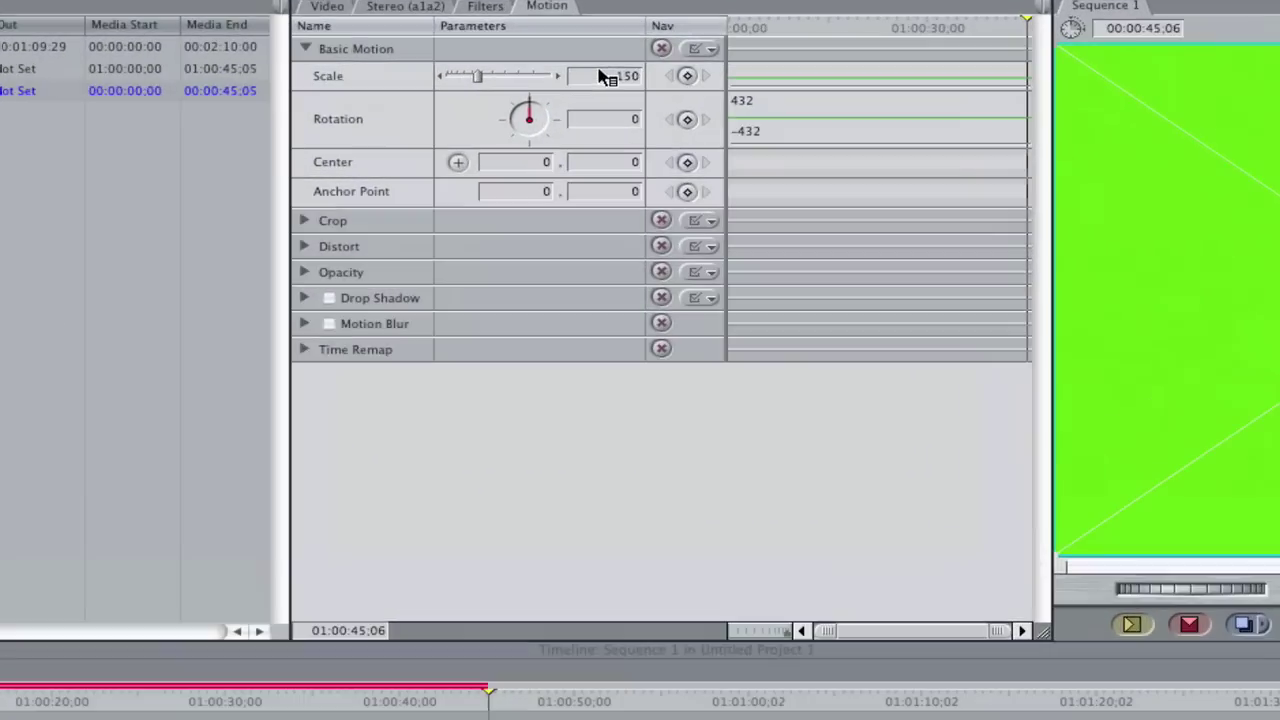
pyautogui.doubleClick(600, 77)
pyautogui.write('60')
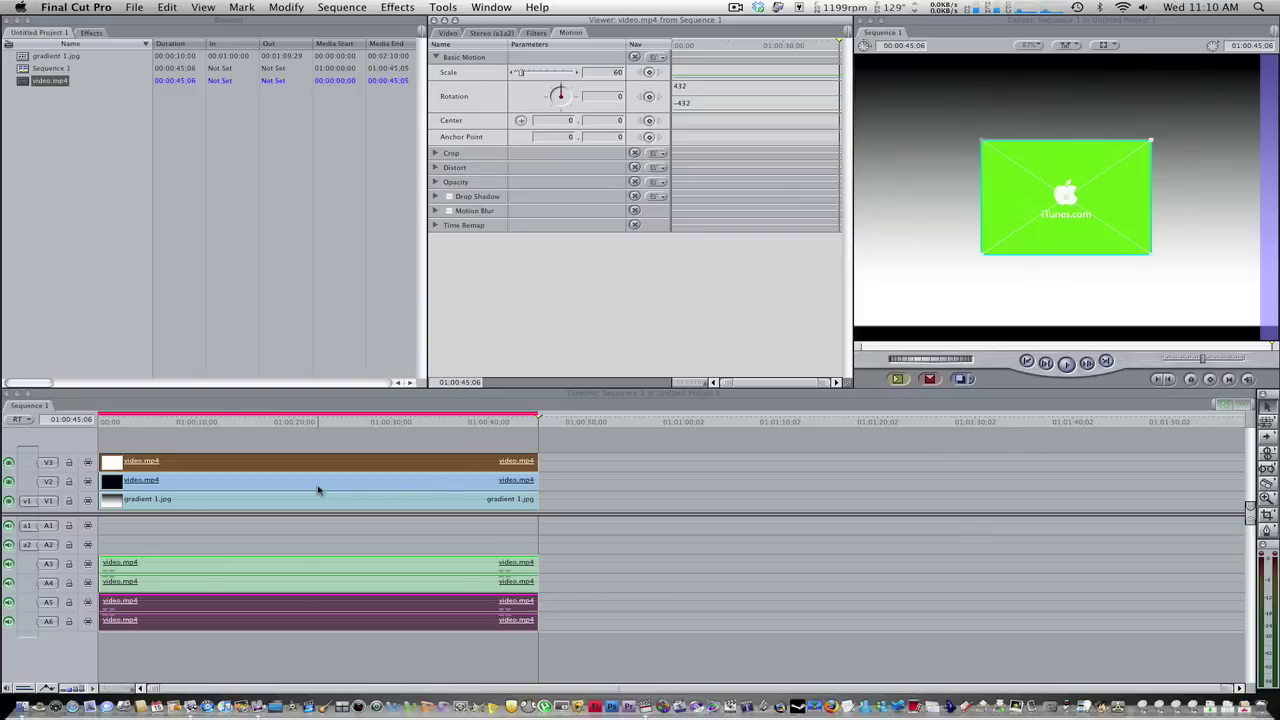
# Step: Raise the upright clip, rotate the other copy to -180.07, and set it at centre 1.29, 54.06
pyautogui.press('super+z')
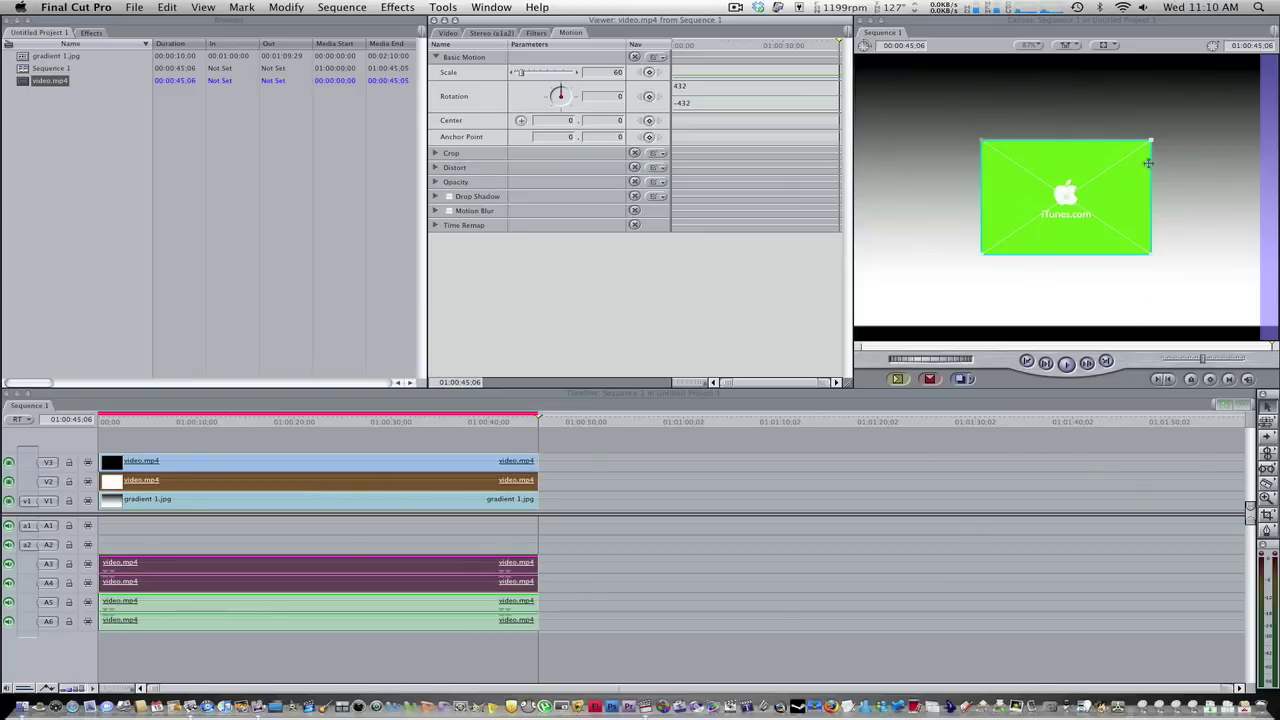
pyautogui.moveTo(1069, 177); pyautogui.dragTo(1070, 98)
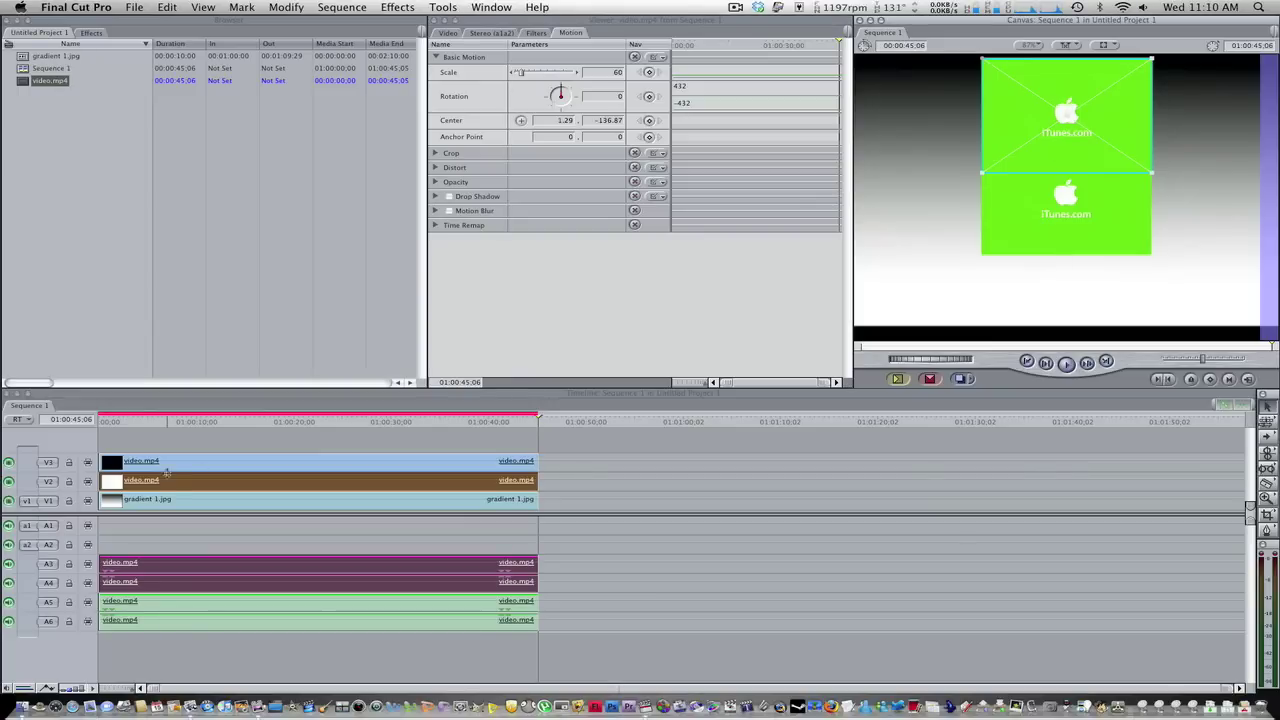
pyautogui.press('super+z')
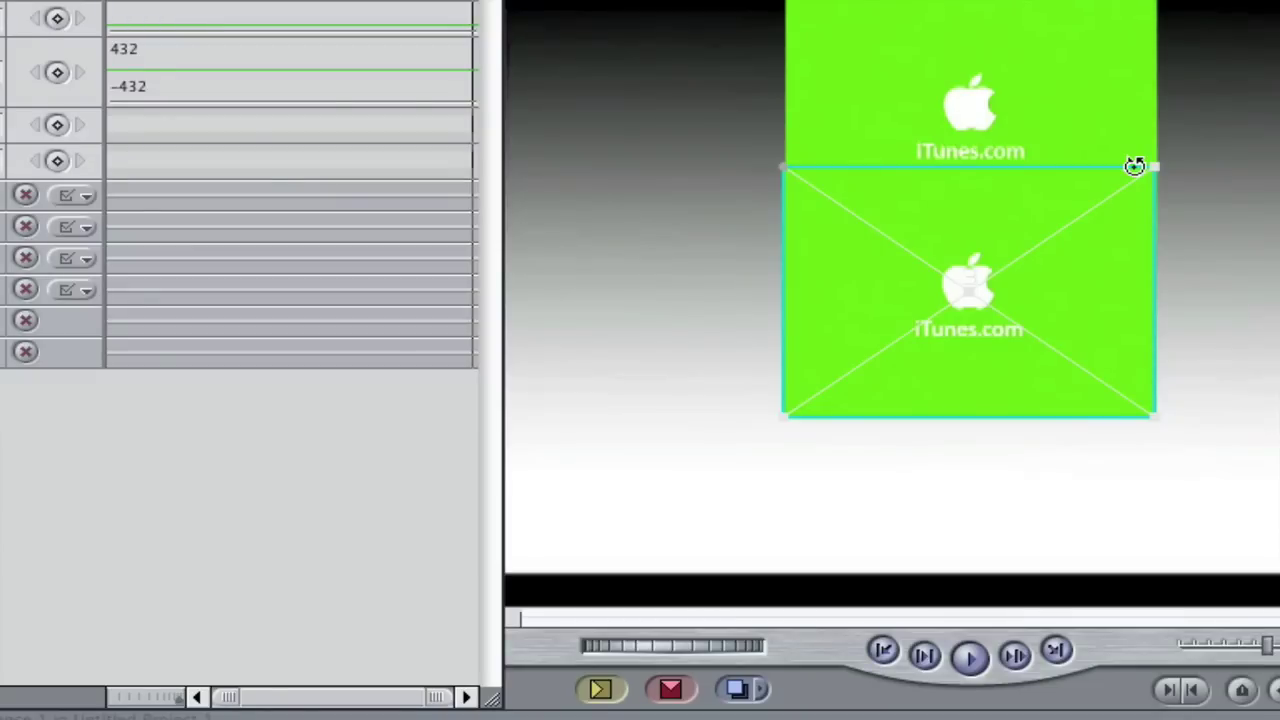
pyautogui.moveTo(1134, 166); pyautogui.dragTo(933, 172)
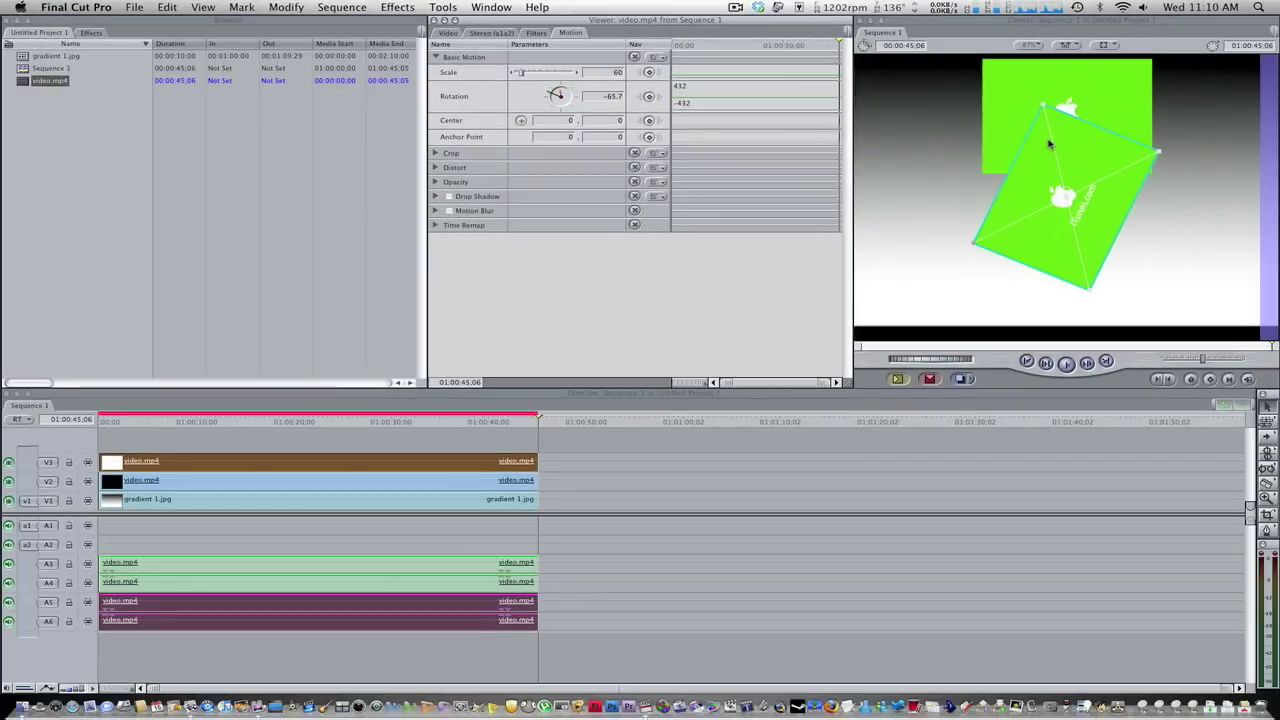
pyautogui.moveTo(1066, 165); pyautogui.dragTo(933, 247)
pyautogui.moveTo(966, 185); pyautogui.dragTo(970, 276)
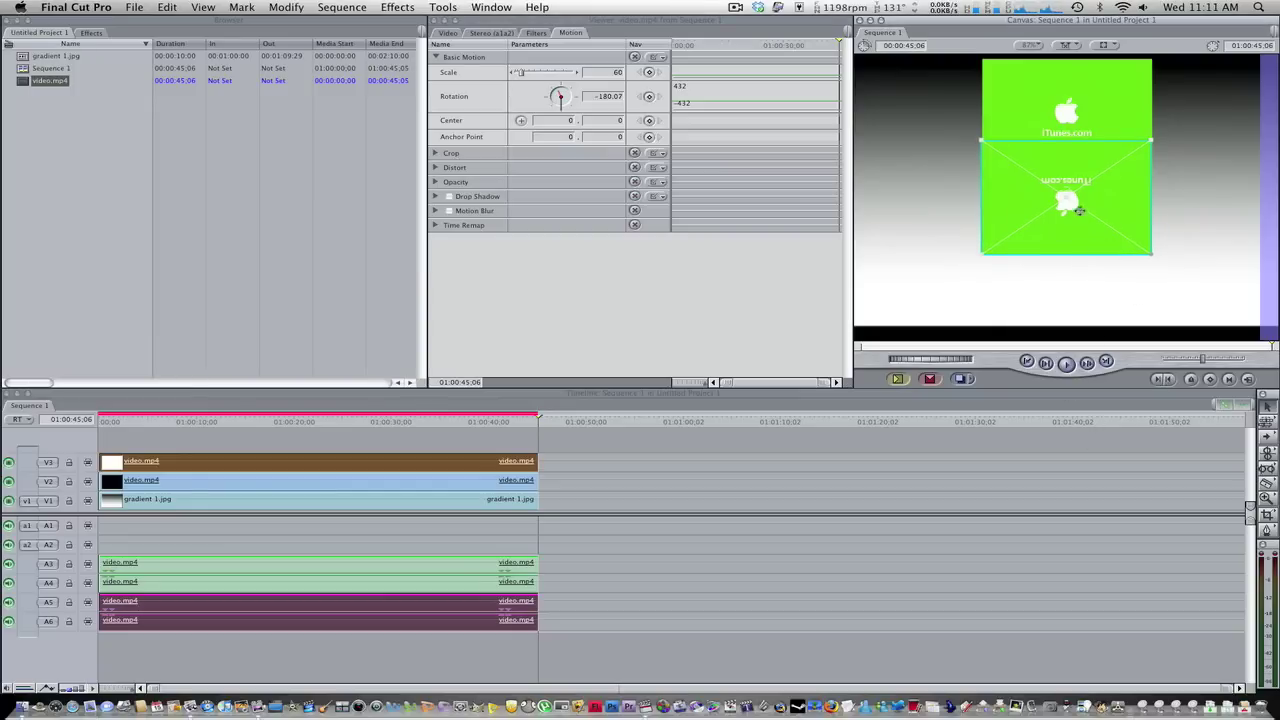
pyautogui.moveTo(1108, 176); pyautogui.dragTo(1105, 216)
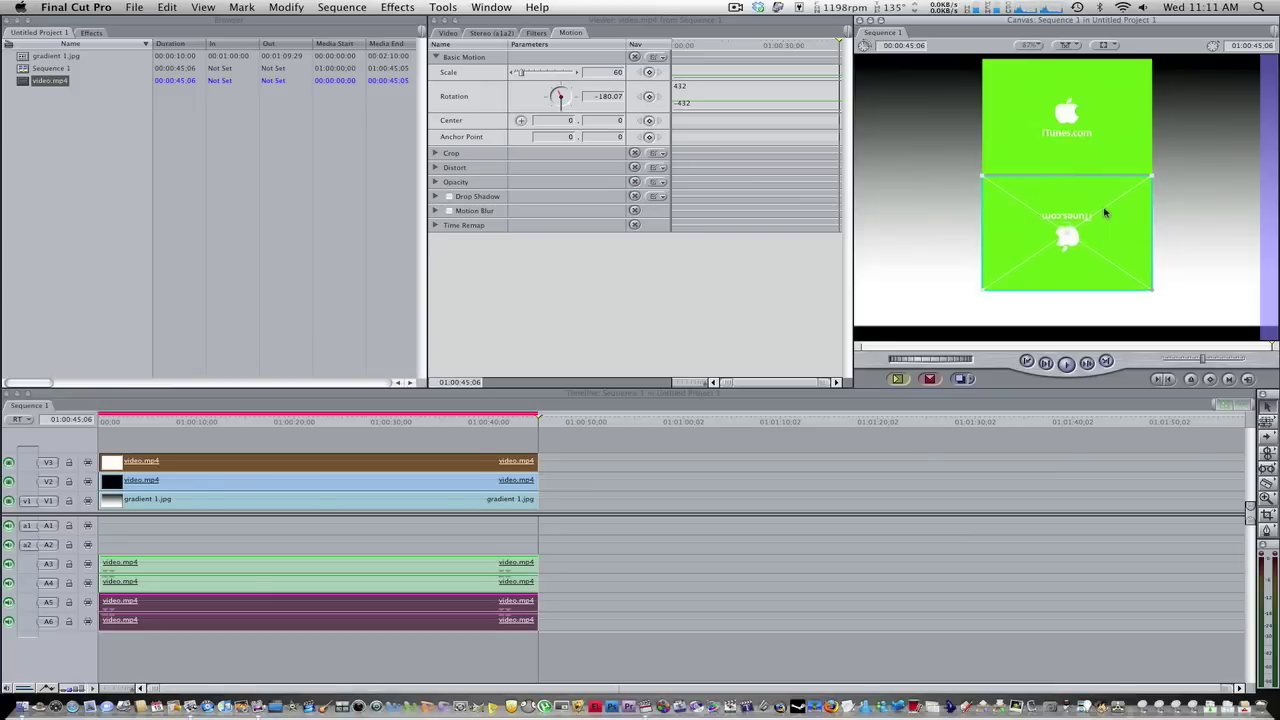
pyautogui.moveTo(1105, 215); pyautogui.dragTo(1105, 209)
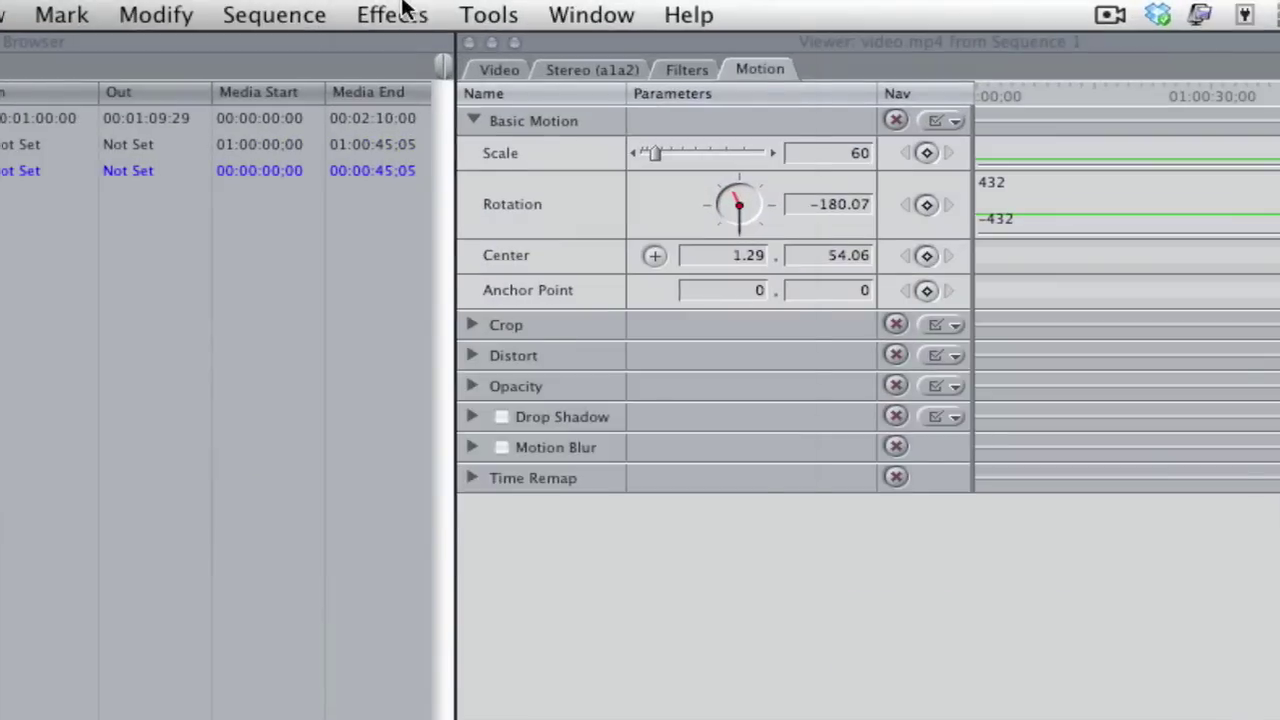
# Step: Apply the Perspective > Flop video filter from the Effects menu
pyautogui.click(403, 8)
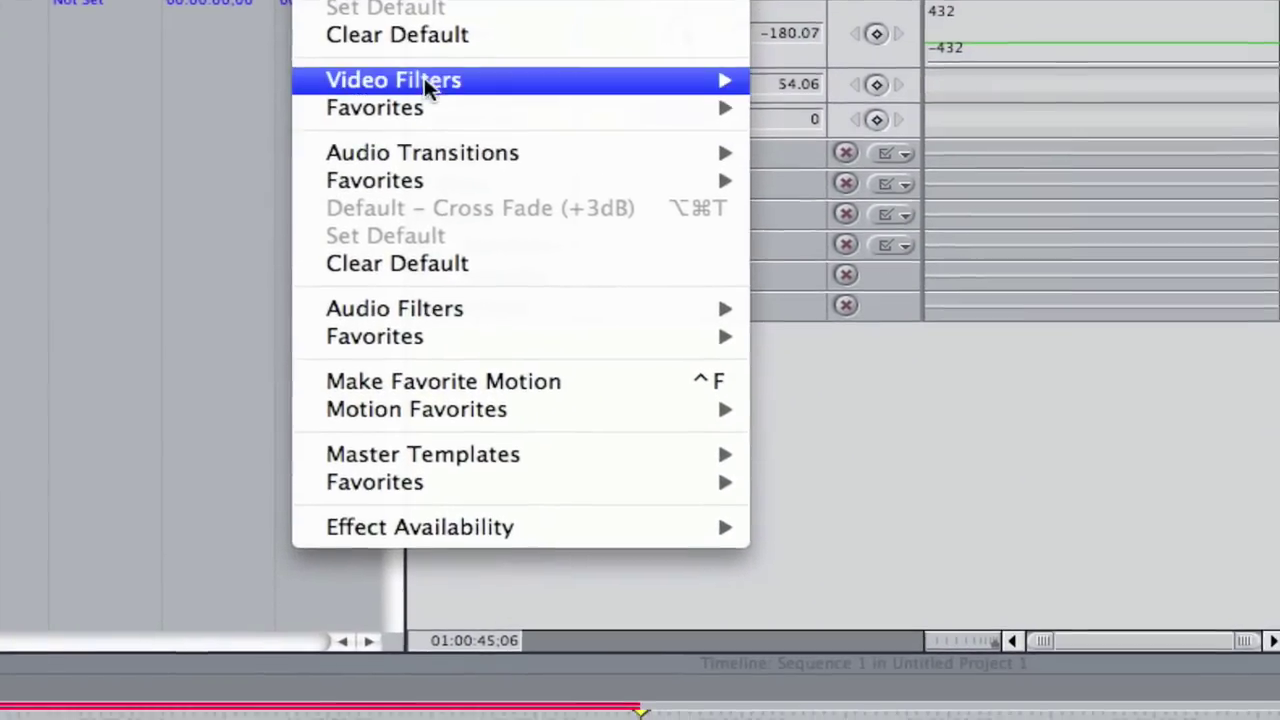
pyautogui.moveTo(424, 77)
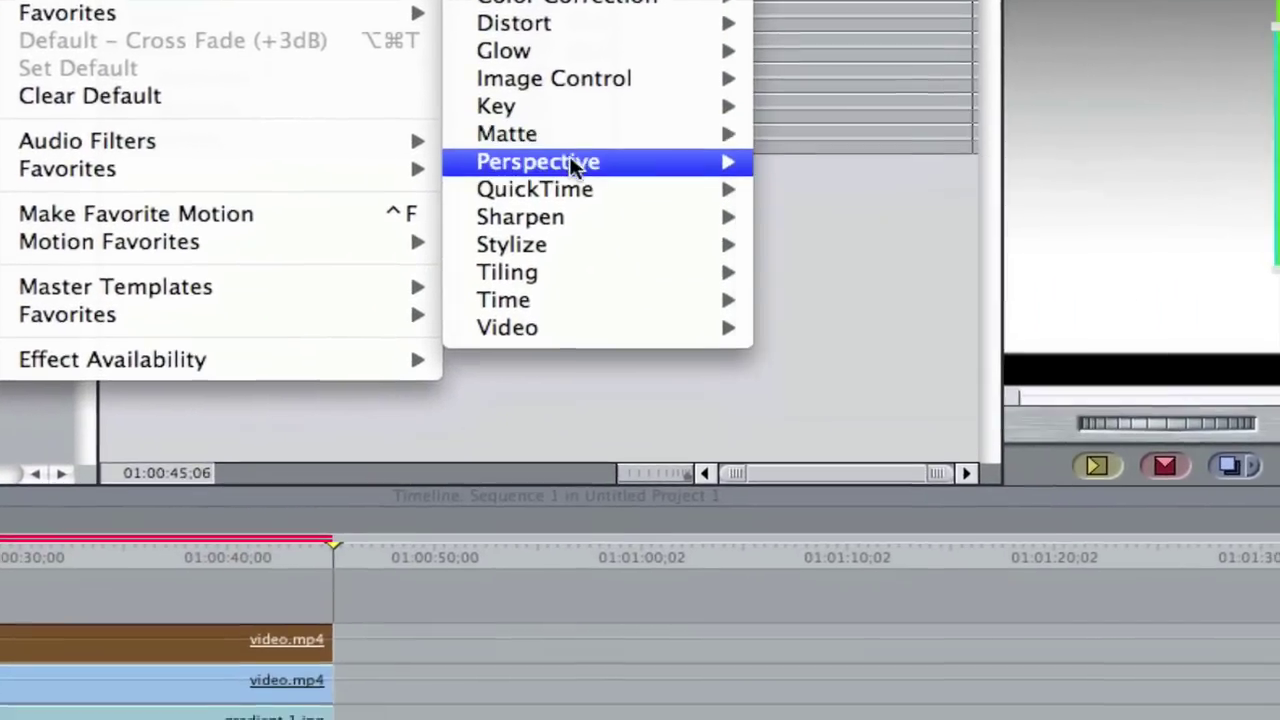
pyautogui.moveTo(963, 325)
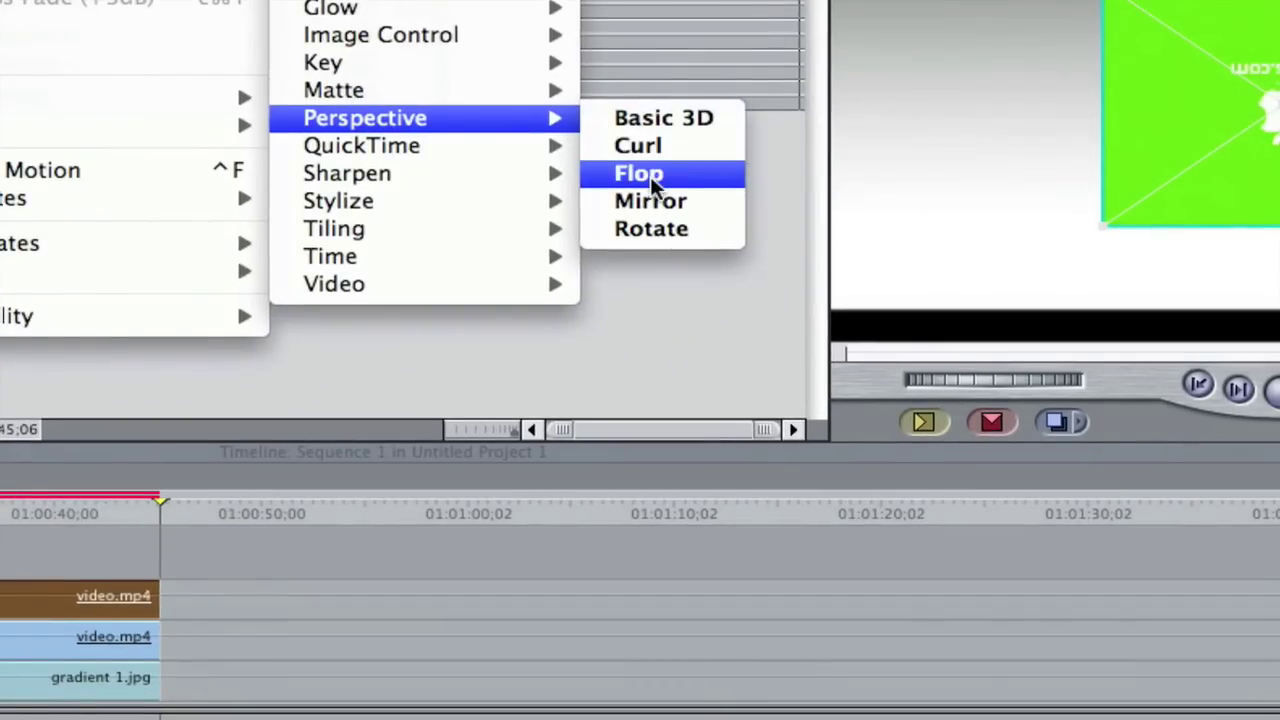
pyautogui.click(760, 217)
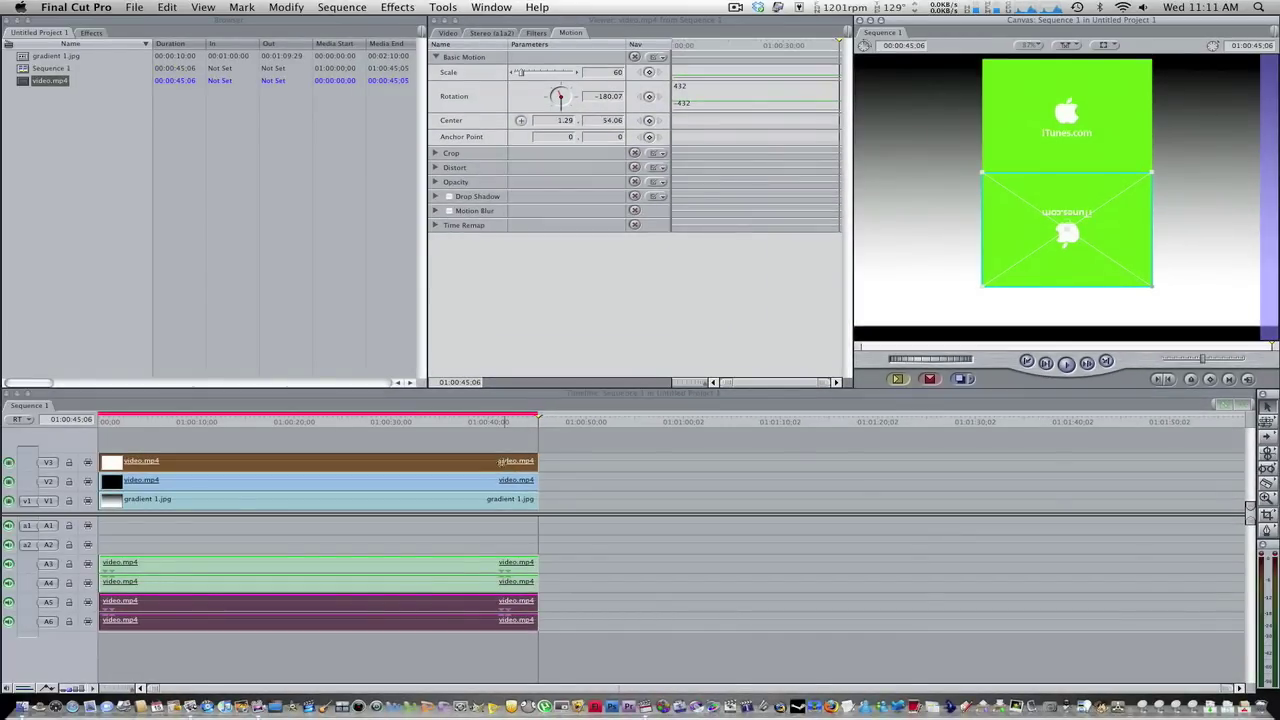
# Step: Load the upside-down V3 copy in the Viewer and apply Flop to it
pyautogui.doubleClick(464, 466)
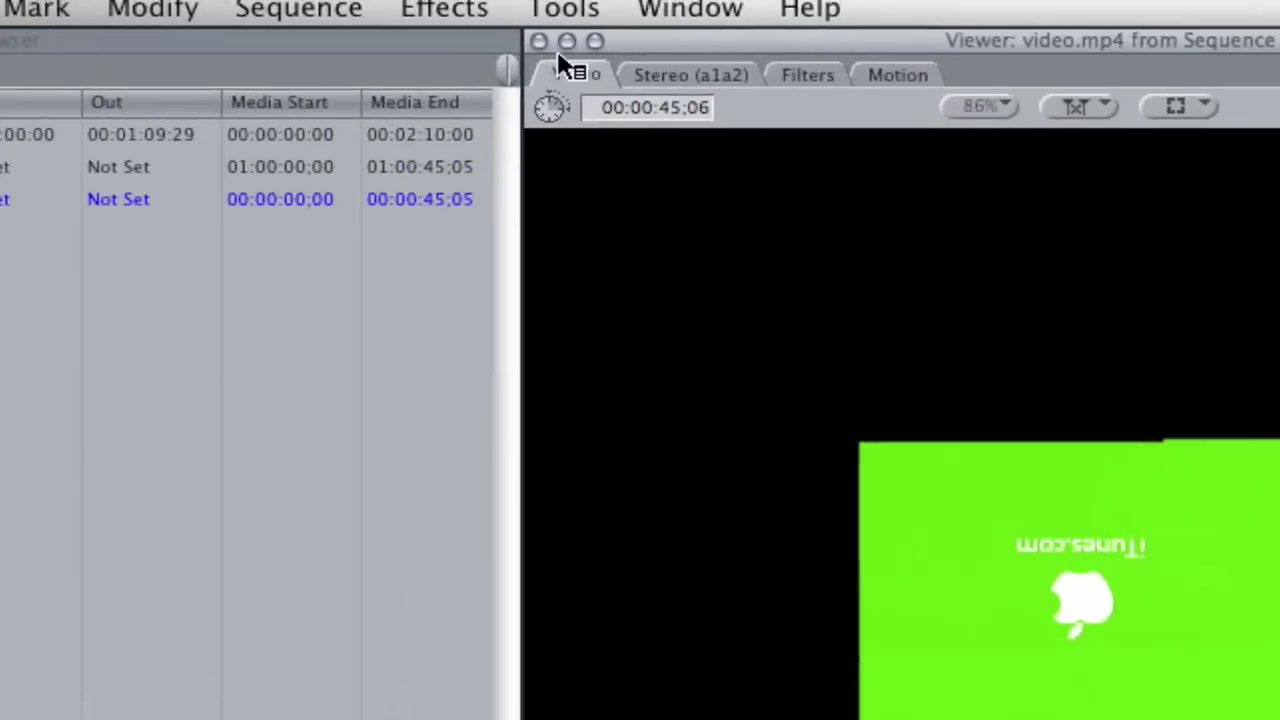
pyautogui.click(474, 12)
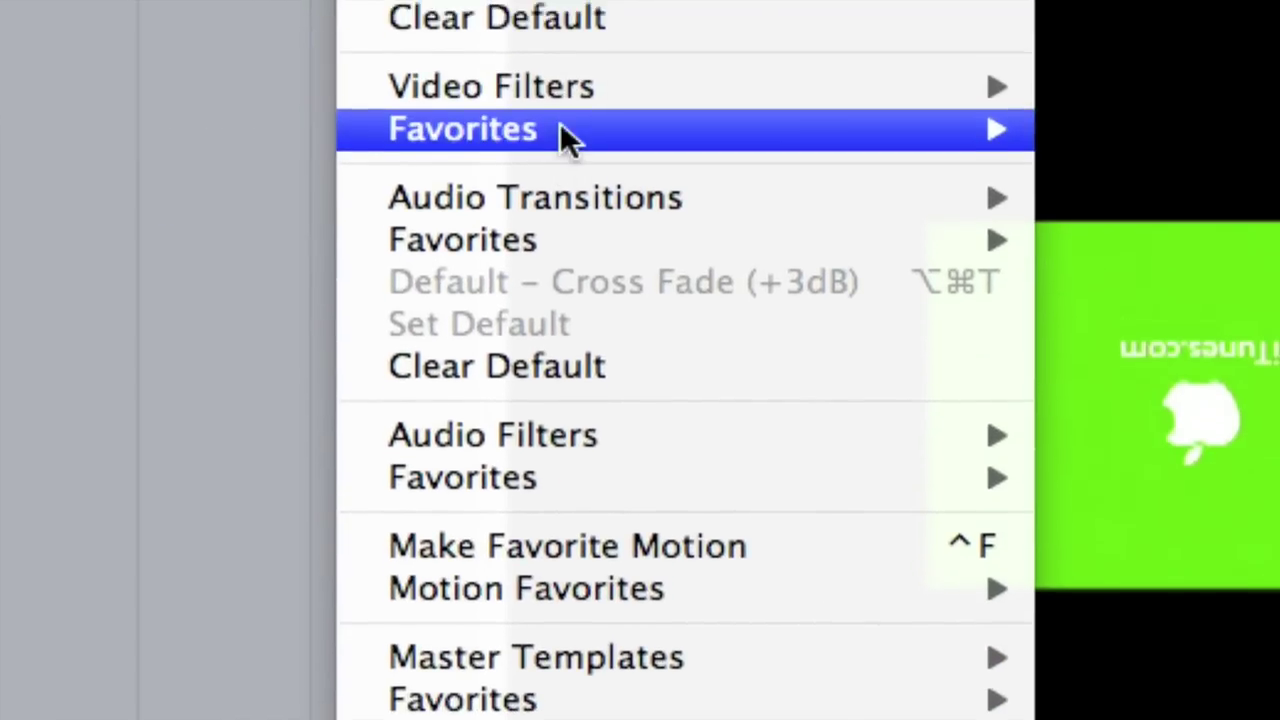
pyautogui.moveTo(615, 376)
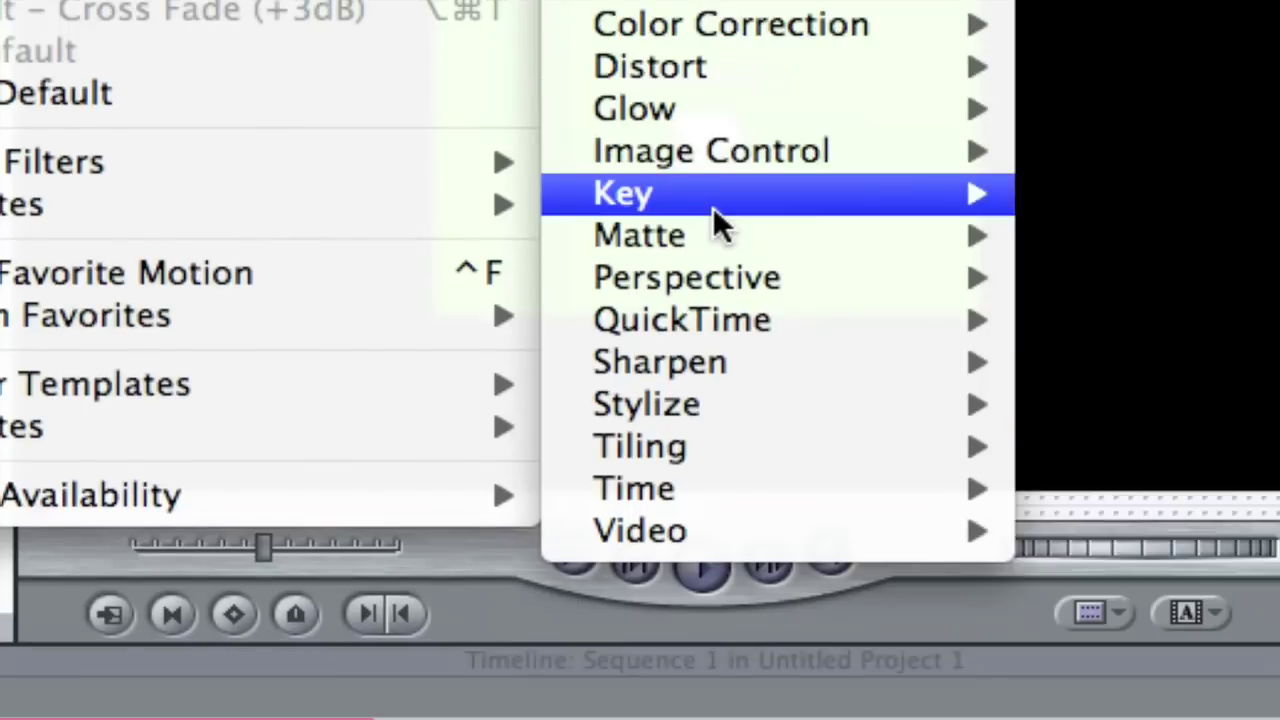
pyautogui.moveTo(755, 277)
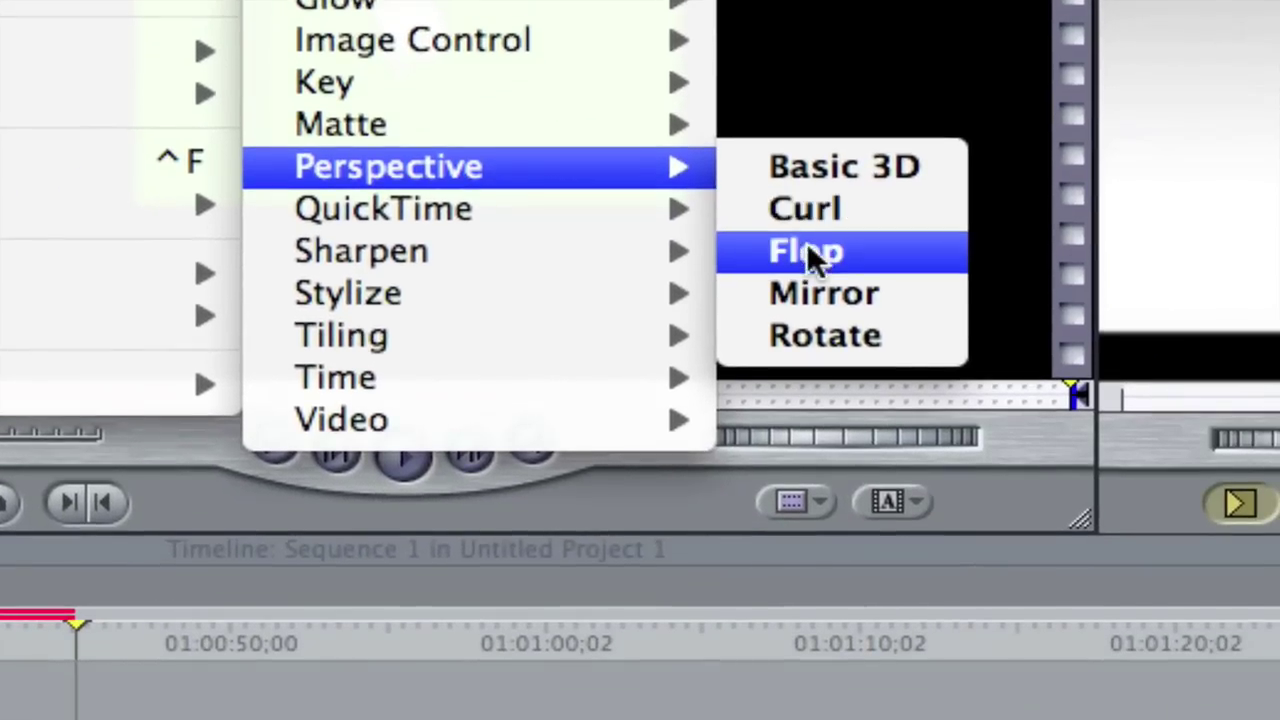
pyautogui.click(900, 304)
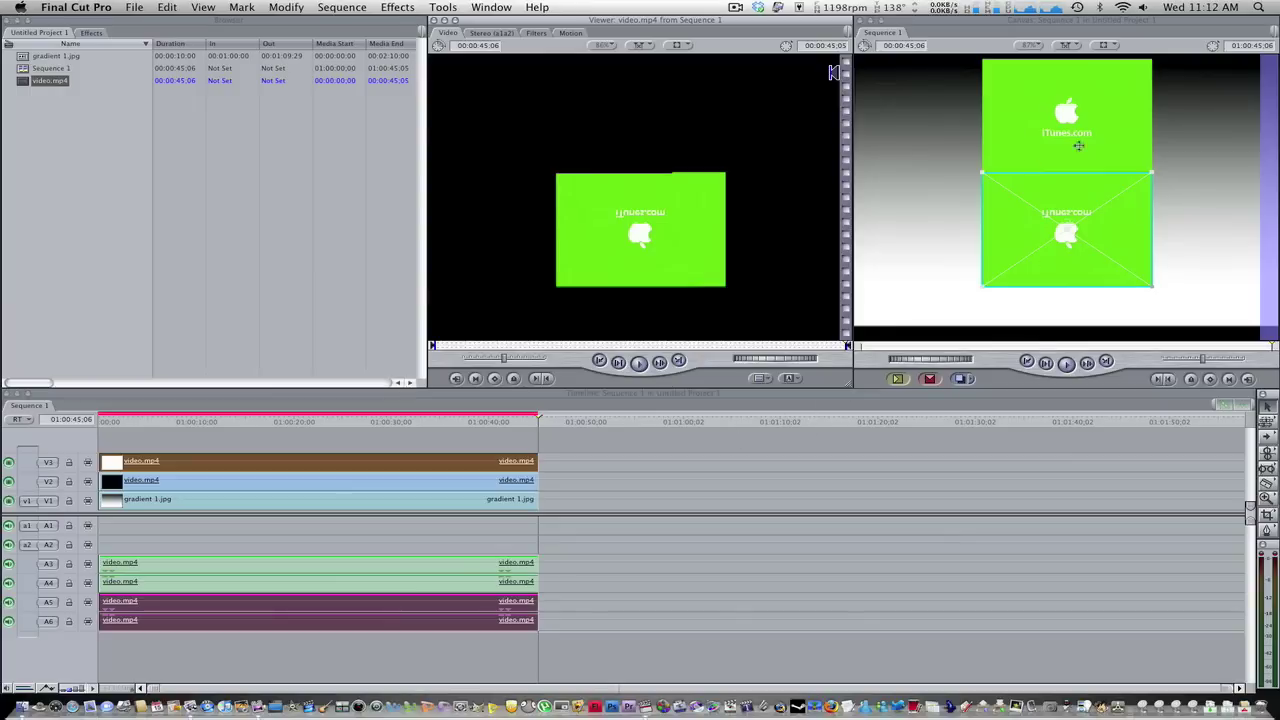
# Step: Scrub the playhead back to about 01:00:27:17, showing the purple dancer frame
pyautogui.click(543, 416)
pyautogui.click(428, 422)
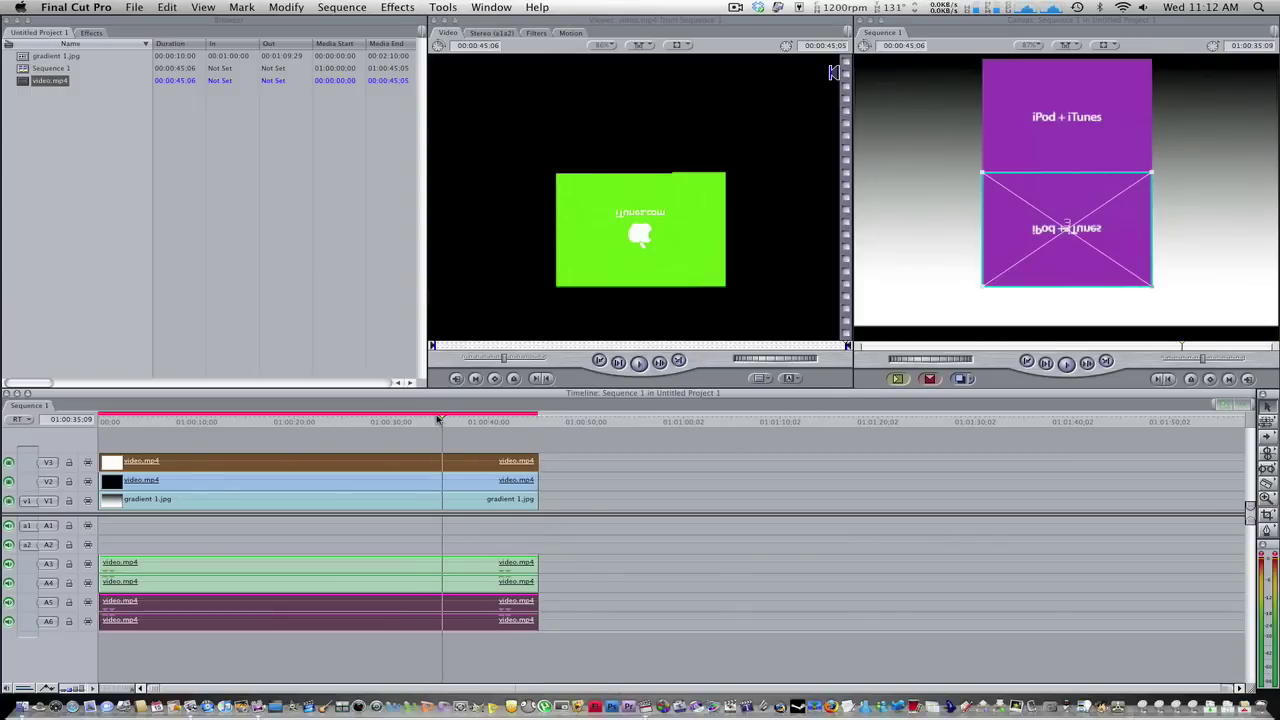
pyautogui.moveTo(440, 422); pyautogui.dragTo(367, 428)
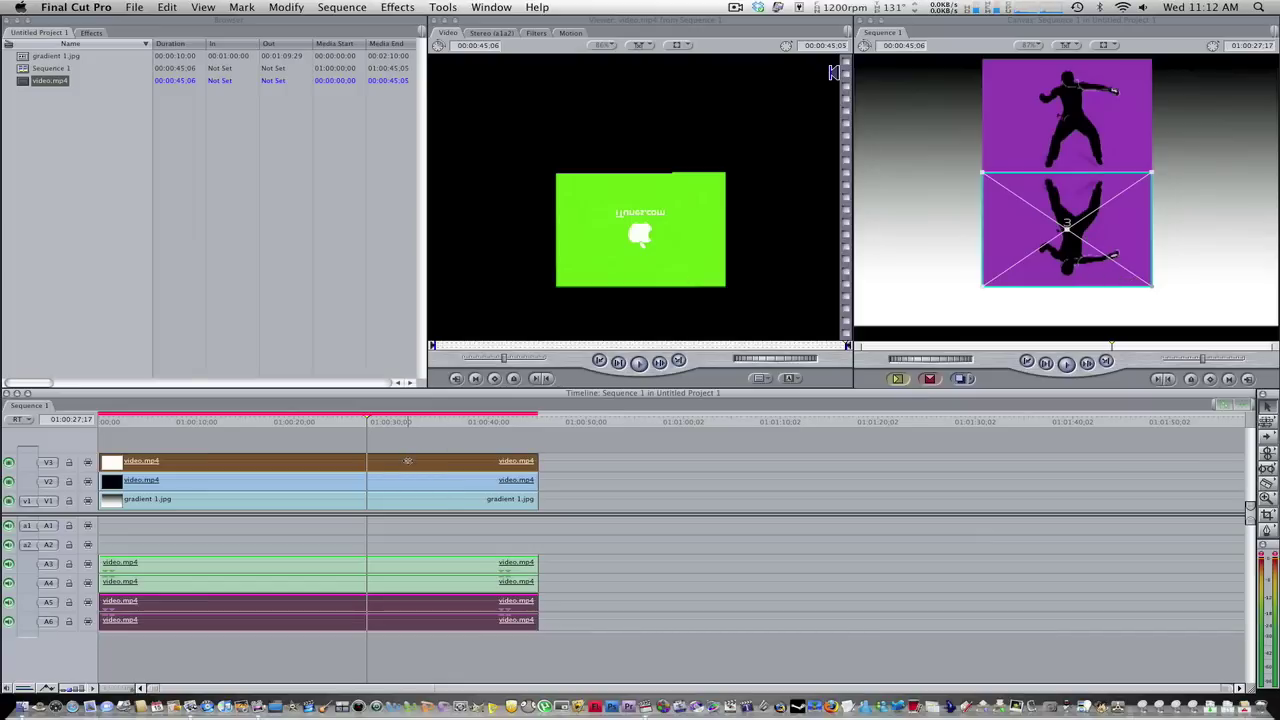
# Step: Load the reflected V3 copy in the Viewer and apply Matte > Mask Shape
pyautogui.doubleClick(416, 460)
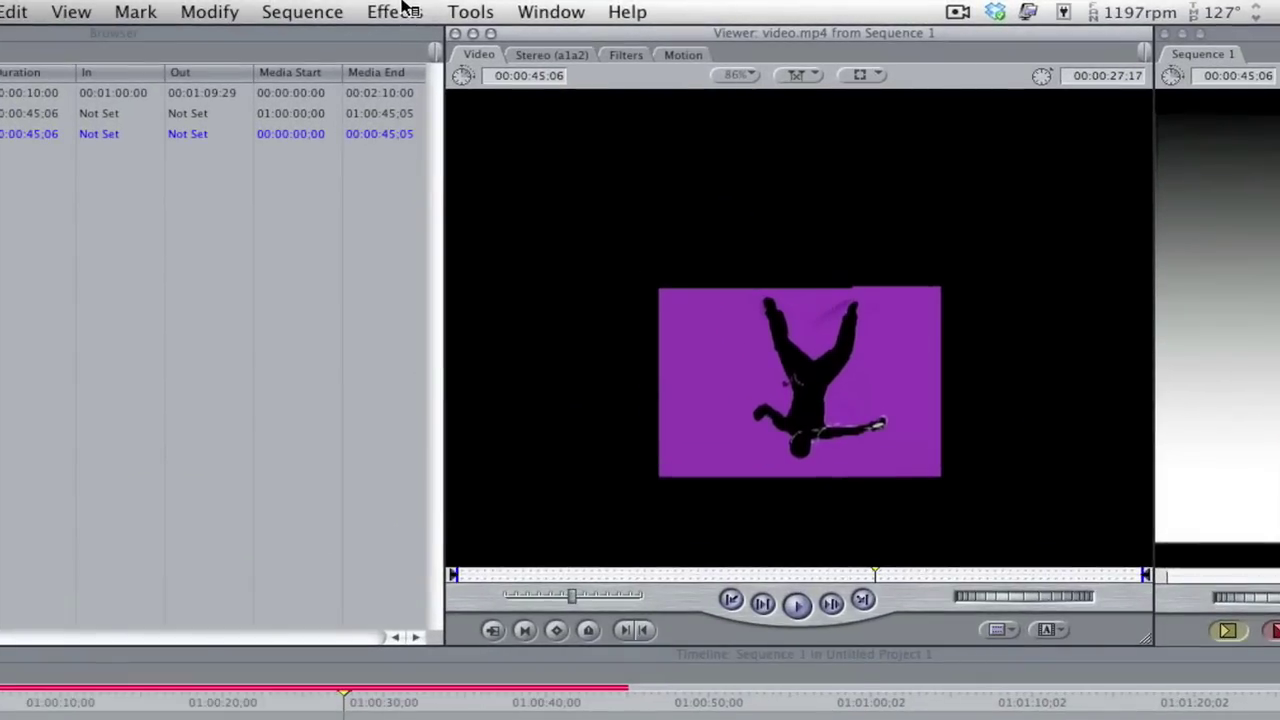
pyautogui.click(398, 7)
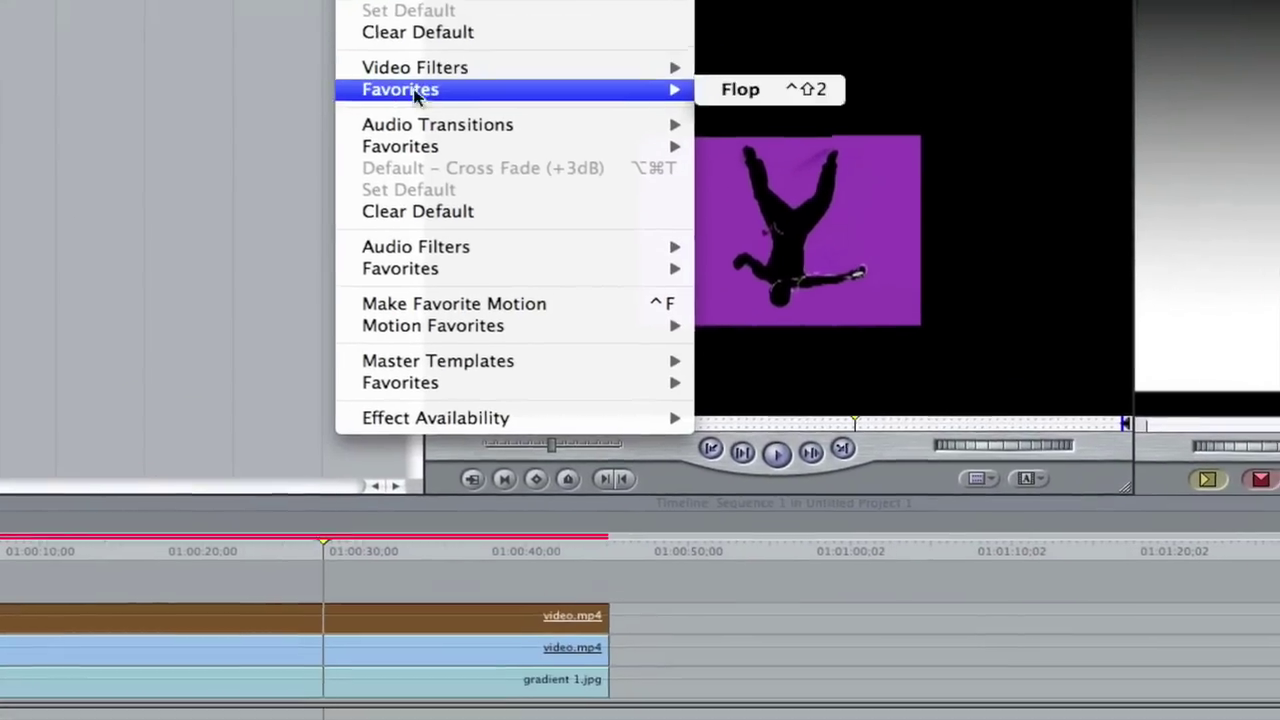
pyautogui.moveTo(480, 218)
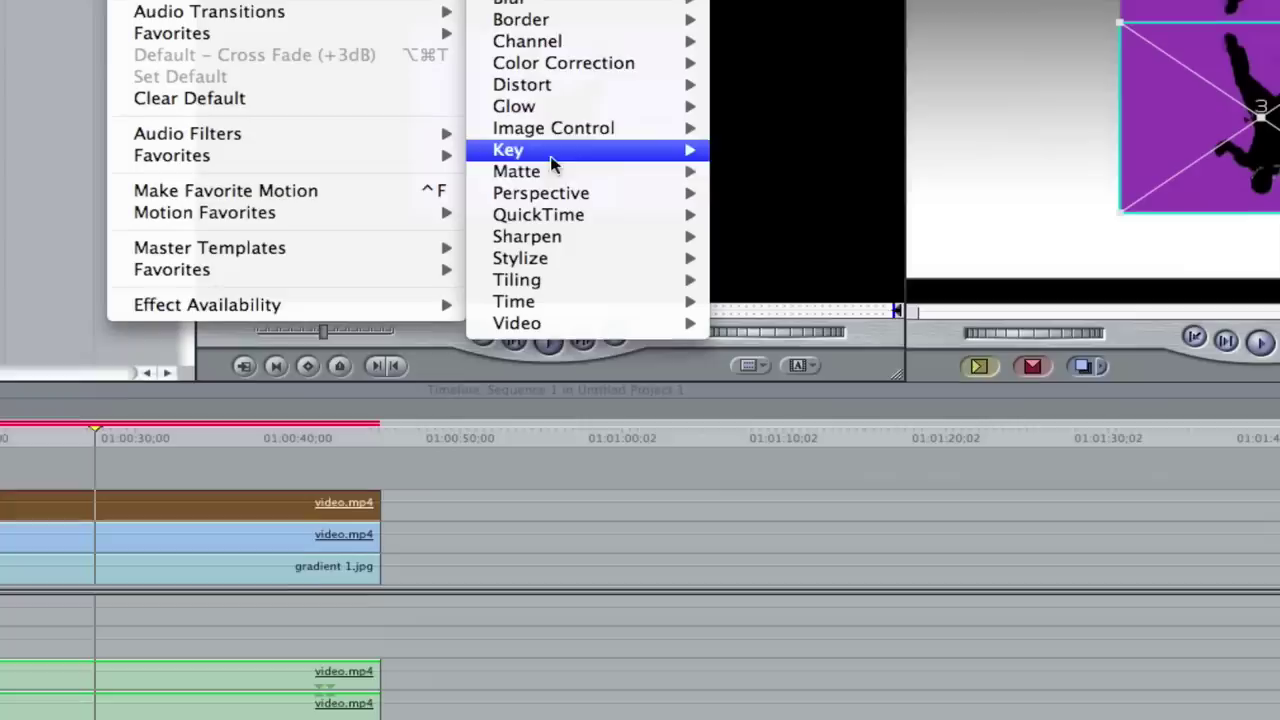
pyautogui.moveTo(567, 296)
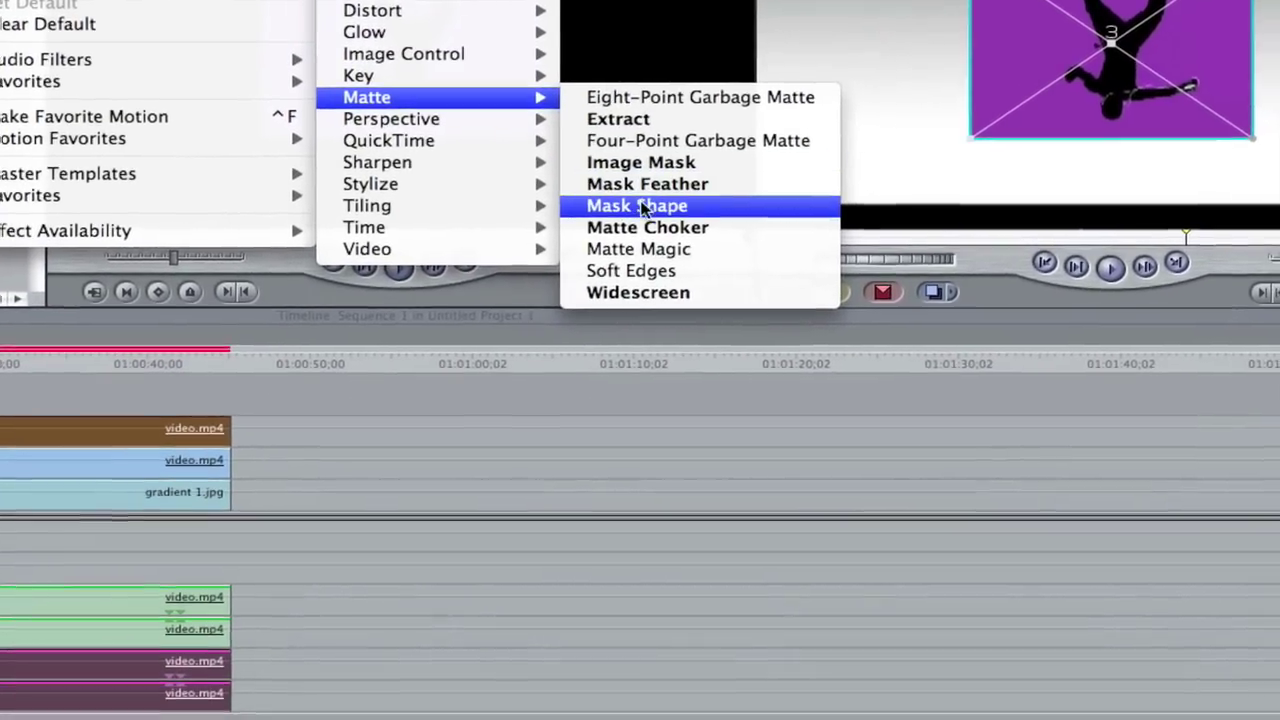
pyautogui.click(641, 204)
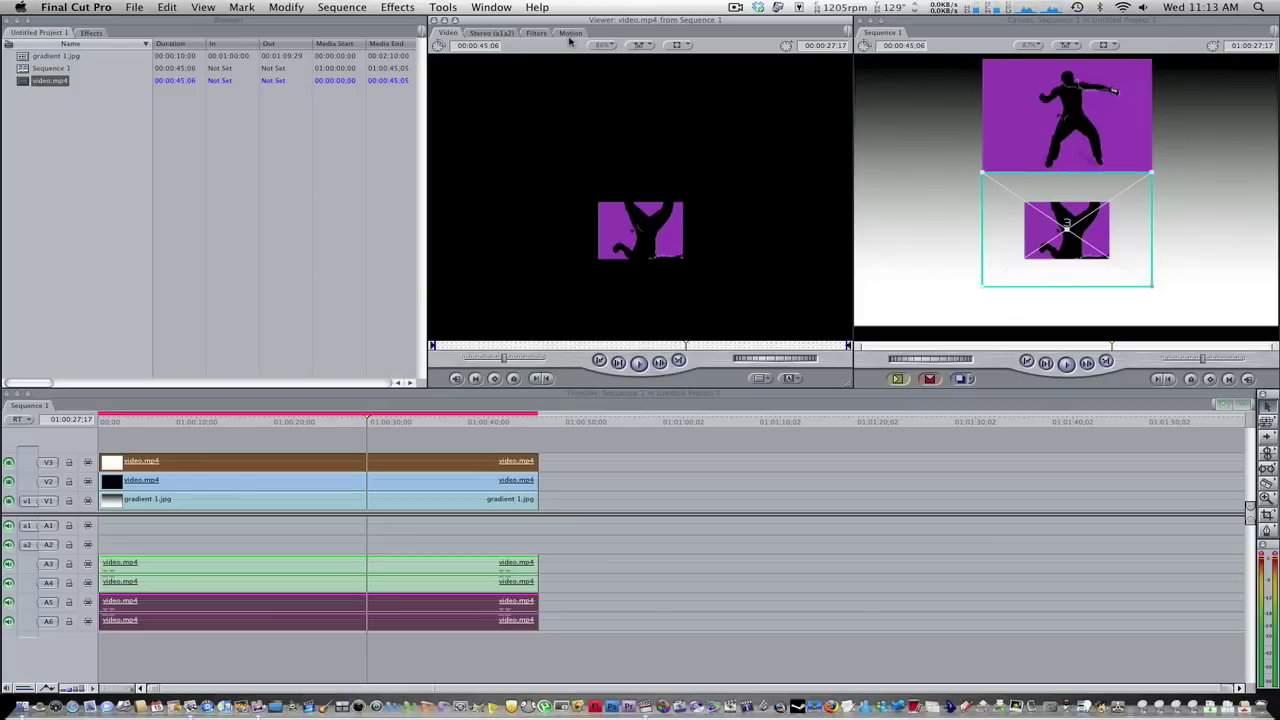
# Step: Set Mask Shape Horizontal Scale and Vertical Scale both to 104 in the Filters tab
pyautogui.click(537, 33)
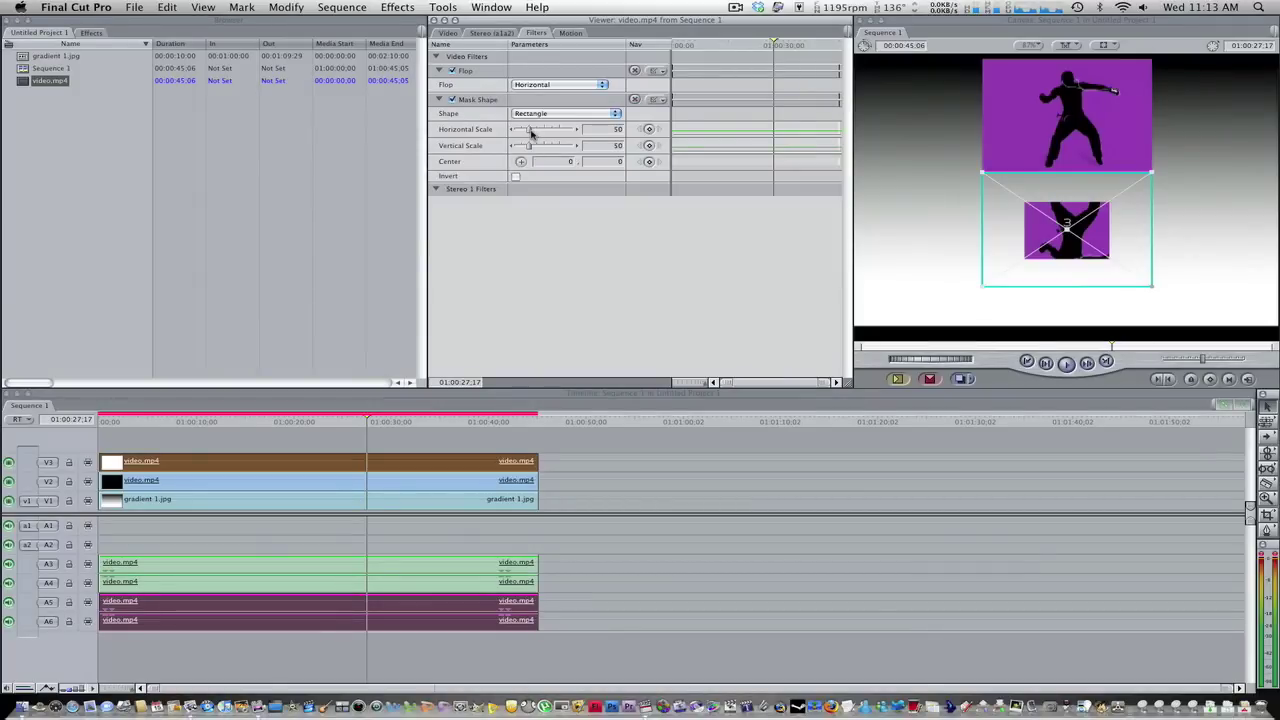
pyautogui.moveTo(531, 133); pyautogui.dragTo(545, 140)
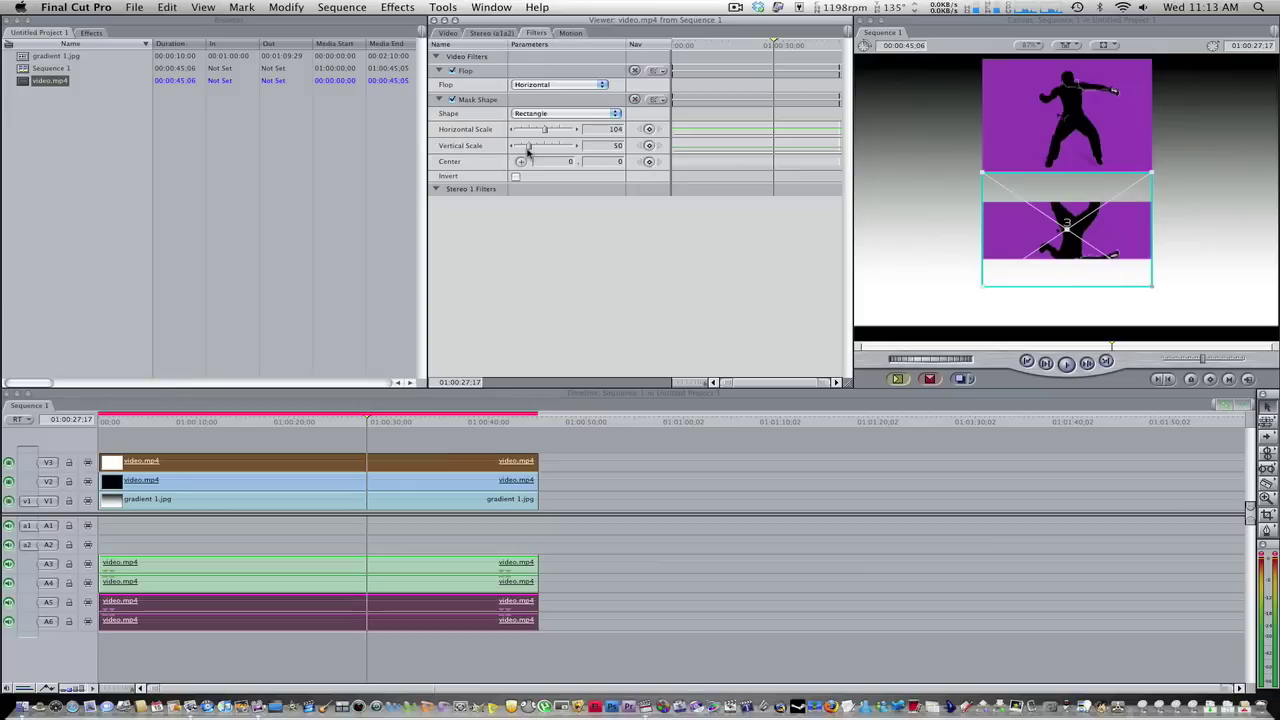
pyautogui.moveTo(530, 147); pyautogui.dragTo(544, 152)
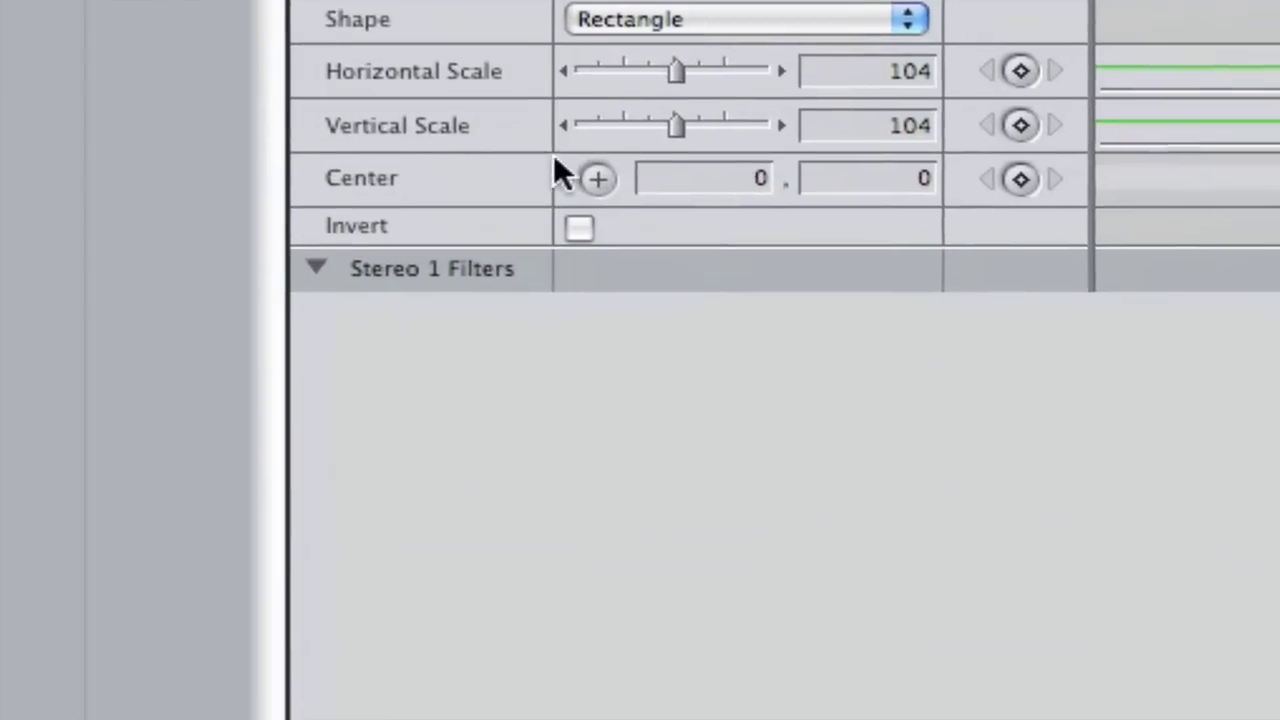
# Step: Drag the Mask Shape centre in the Canvas to −12.97, 82.81
pyautogui.click(563, 160)
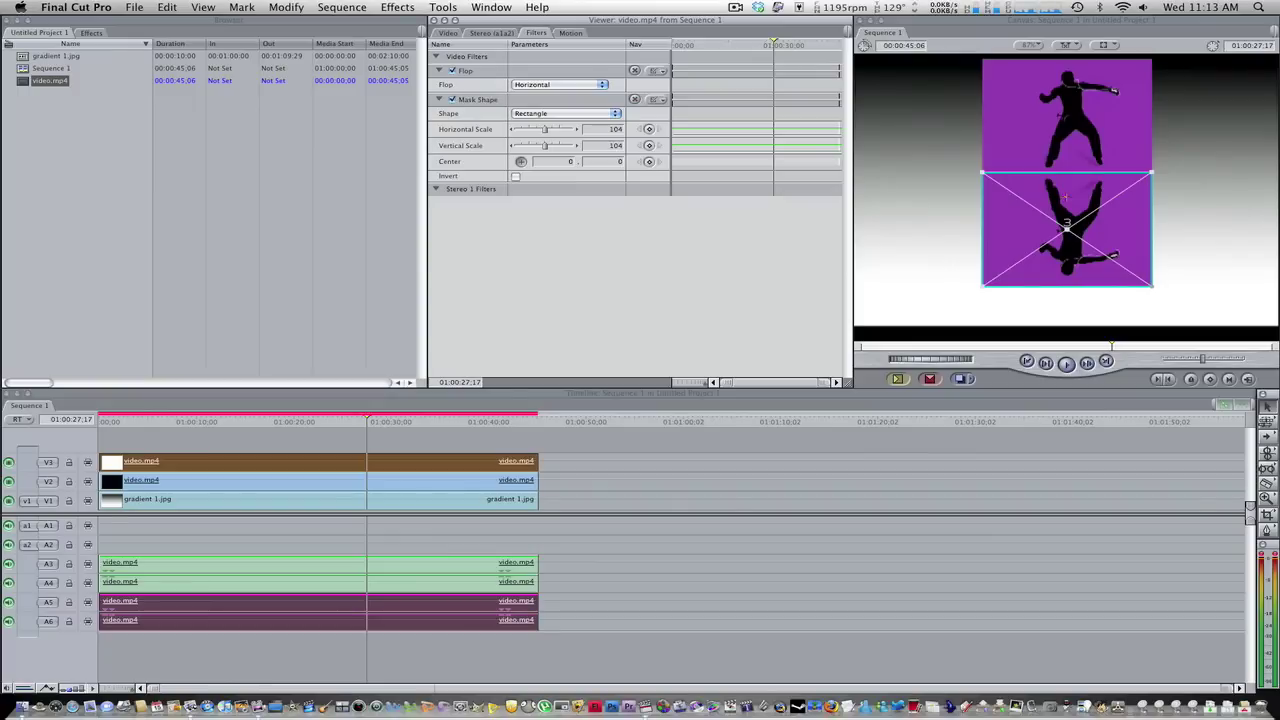
pyautogui.moveTo(1066, 205); pyautogui.dragTo(1060, 253)
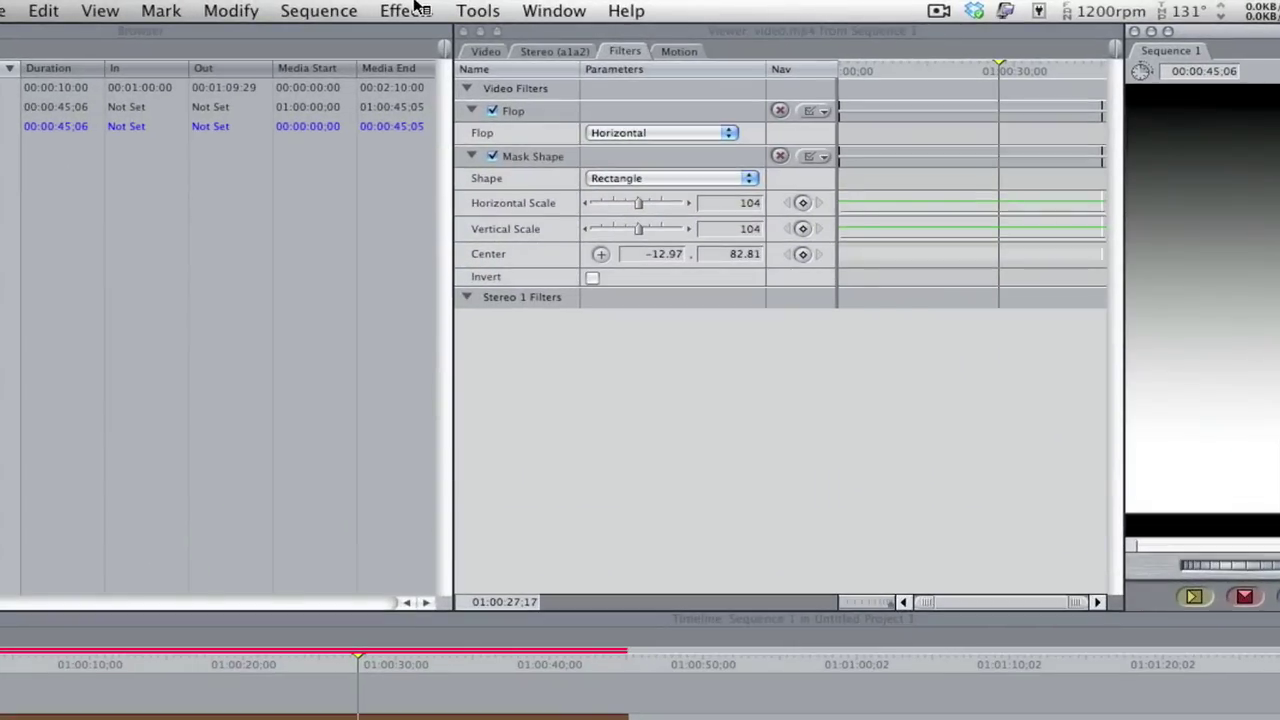
# Step: Apply the Matte > Image Mask filter from the Effects menu
pyautogui.click(415, 8)
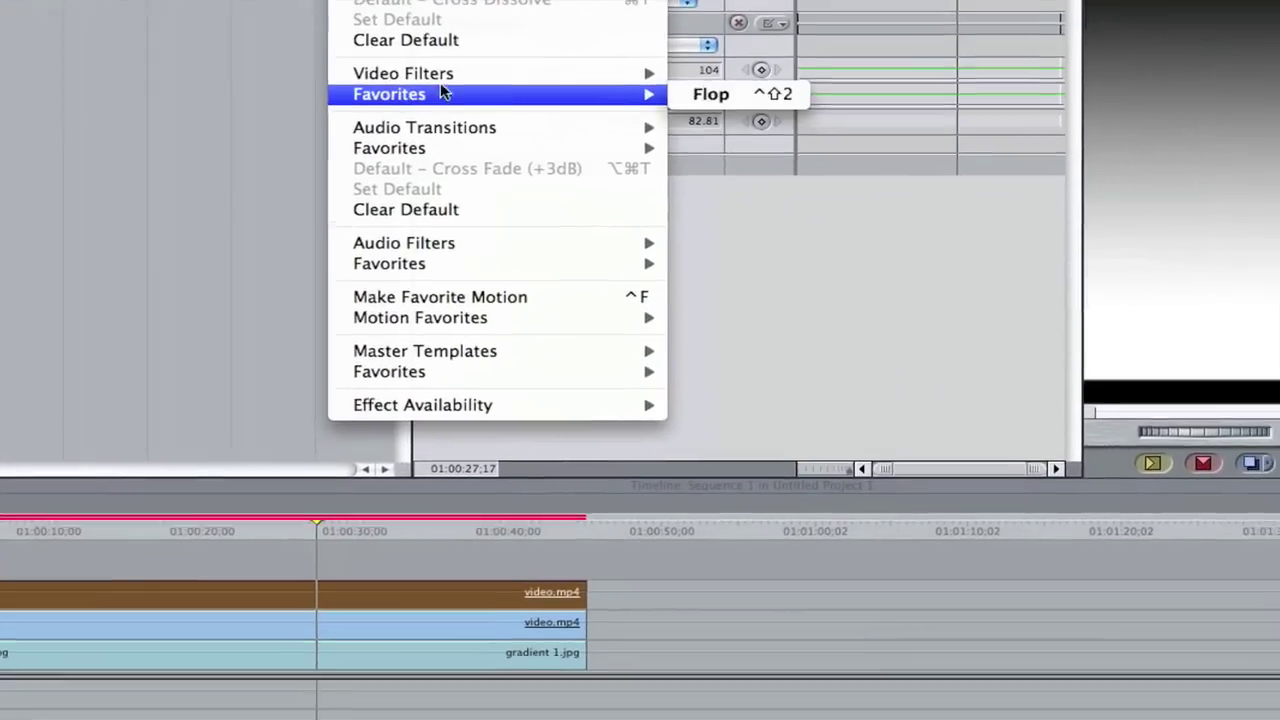
pyautogui.moveTo(560, 94)
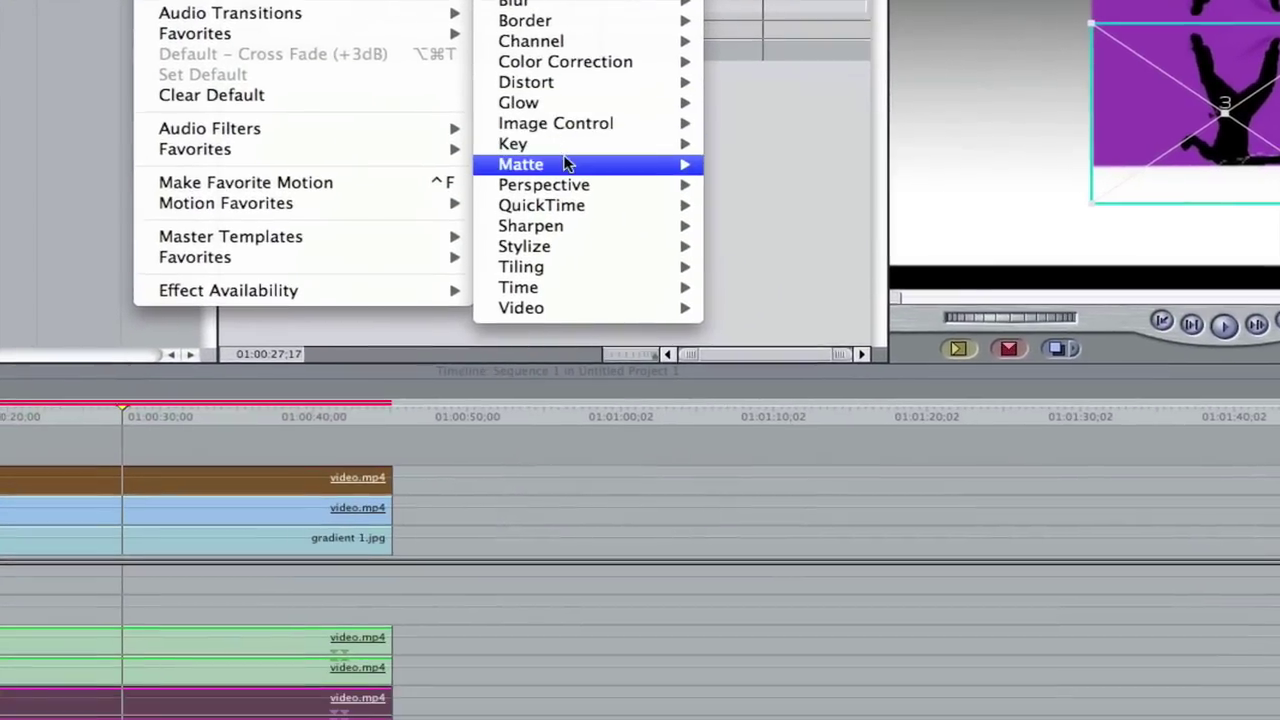
pyautogui.moveTo(565, 164)
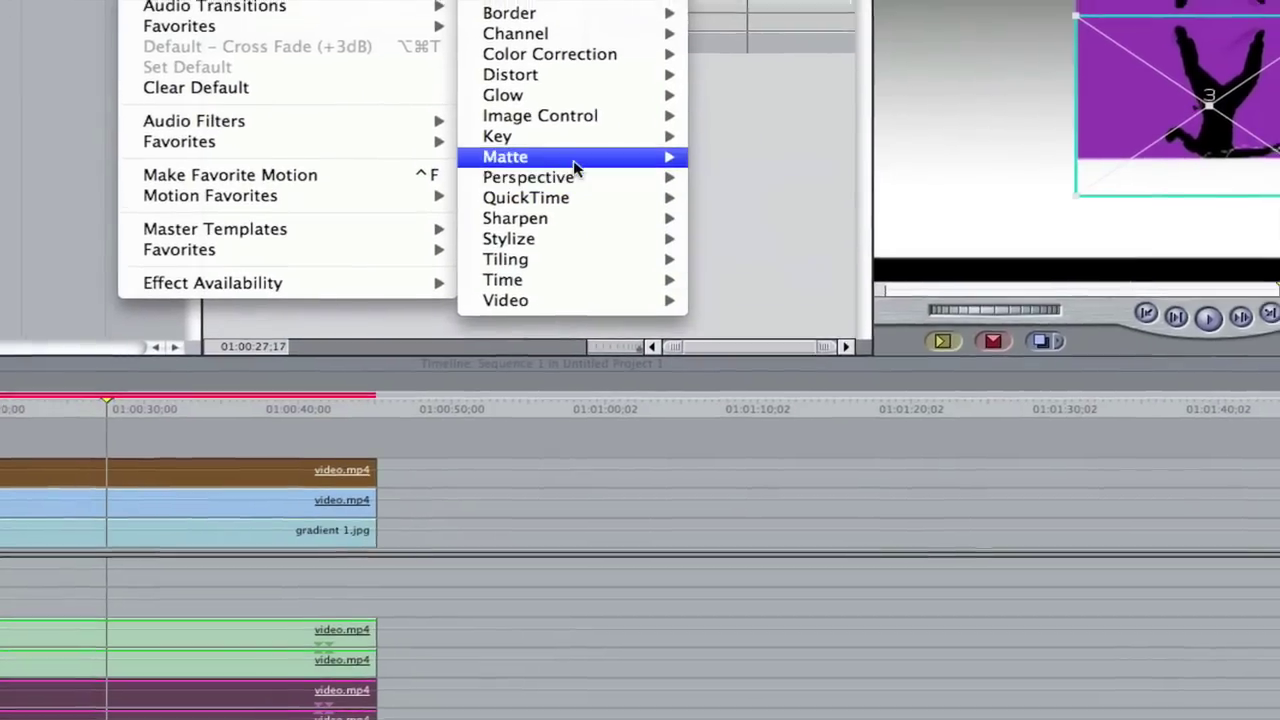
pyautogui.moveTo(573, 158)
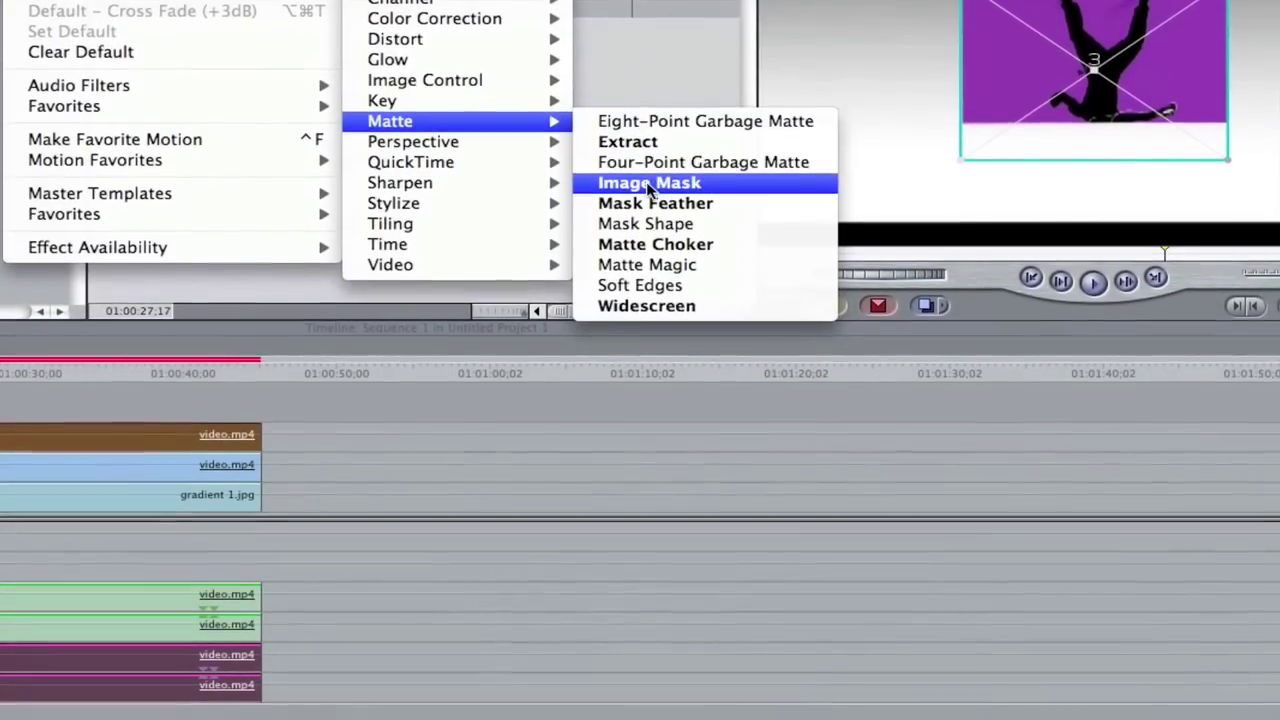
pyautogui.click(650, 186)
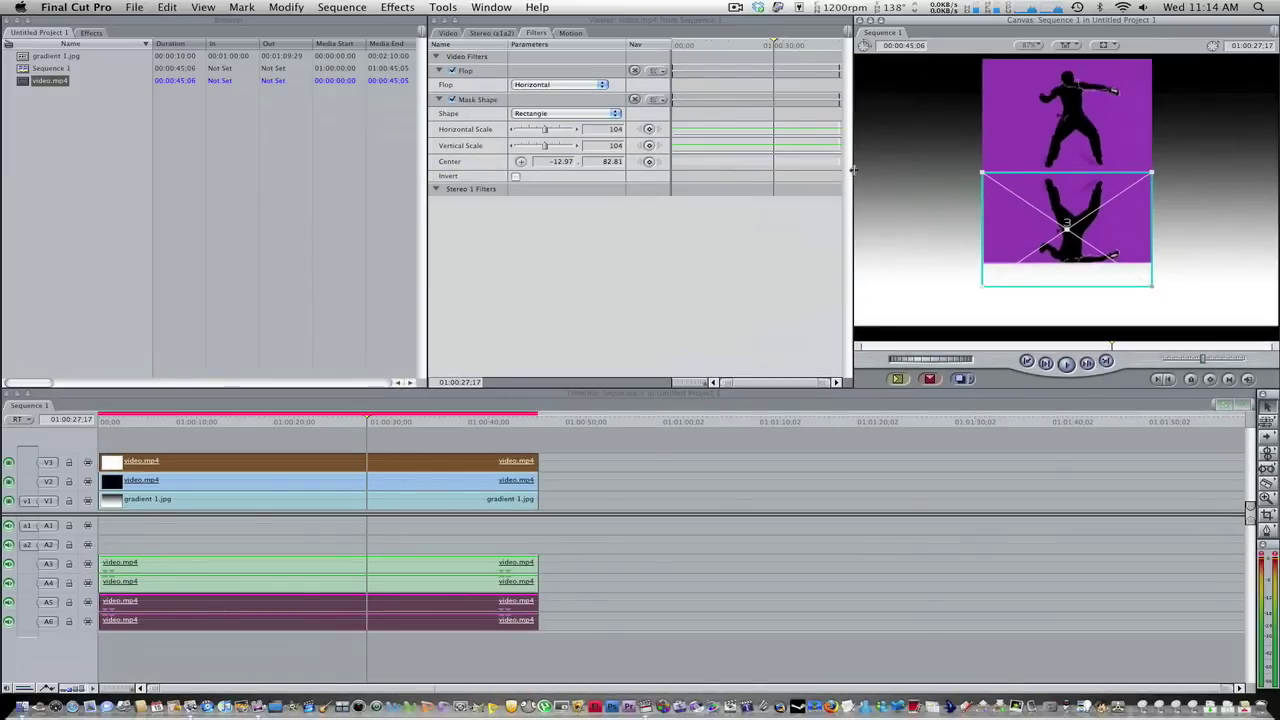
# Step: Load the reflected V3 clip in the Viewer and add an Image Mask filter to it
pyautogui.doubleClick(470, 460)
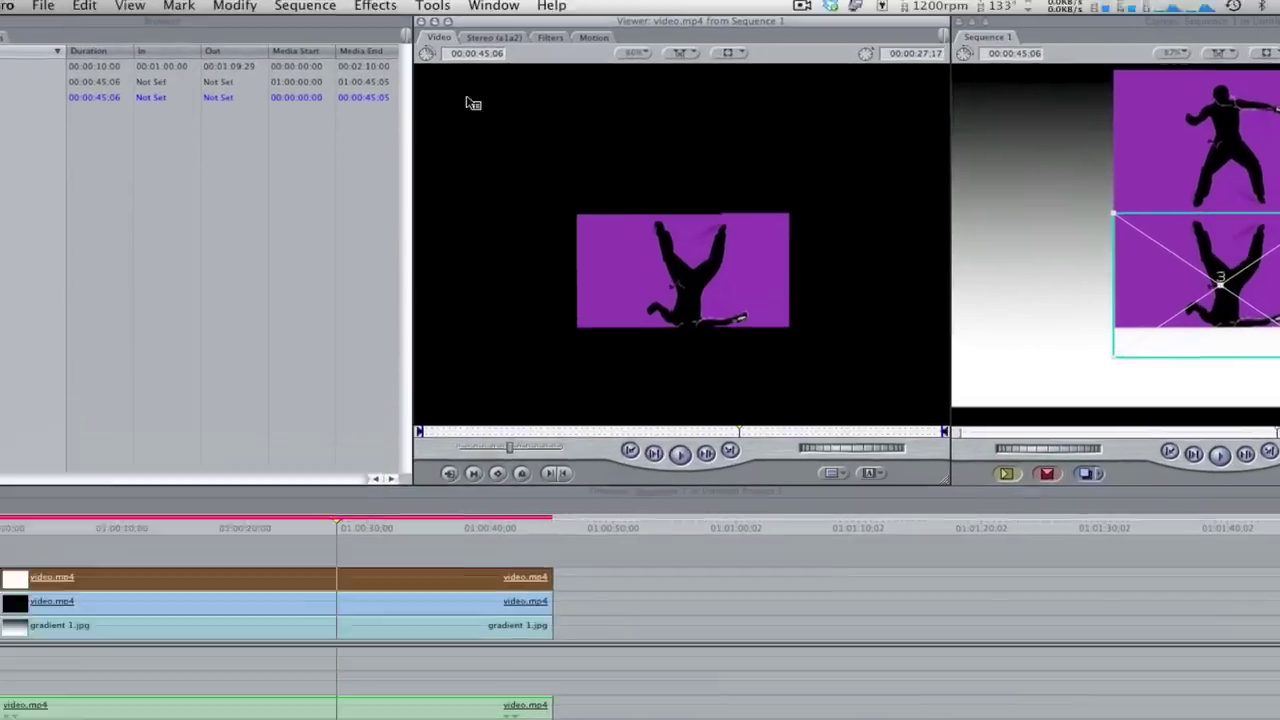
pyautogui.click(373, 6)
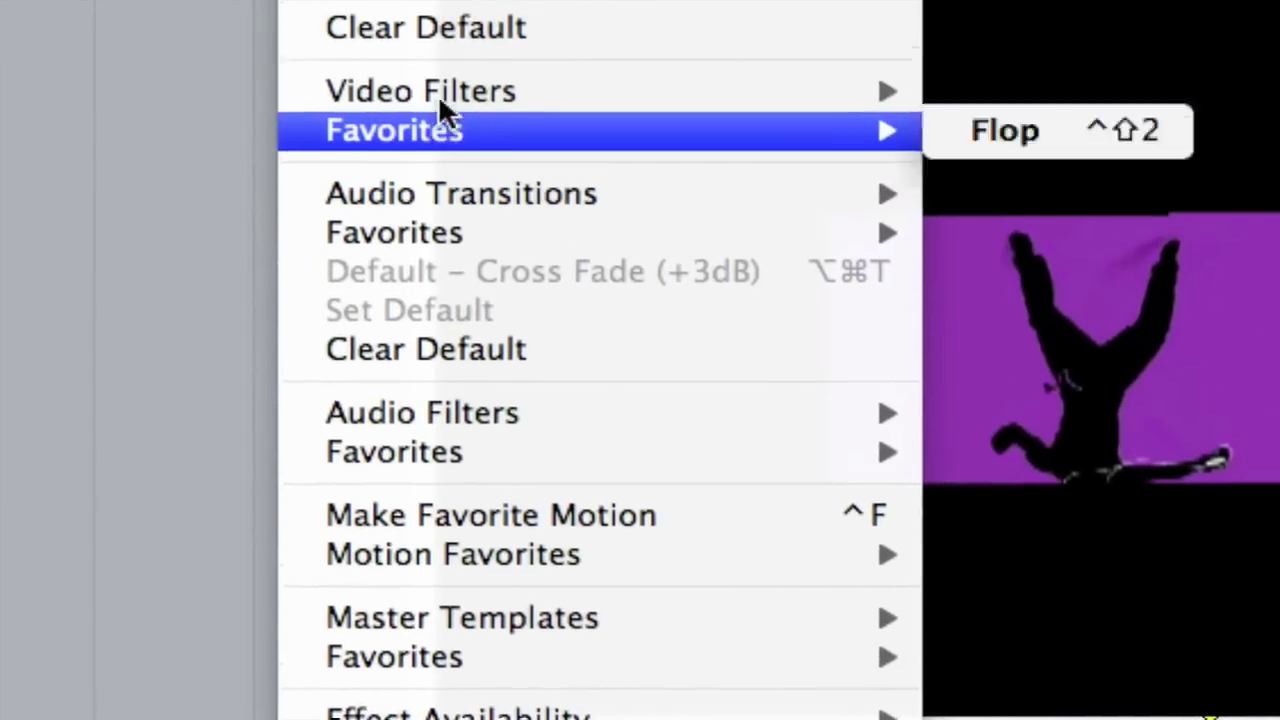
pyautogui.moveTo(686, 135)
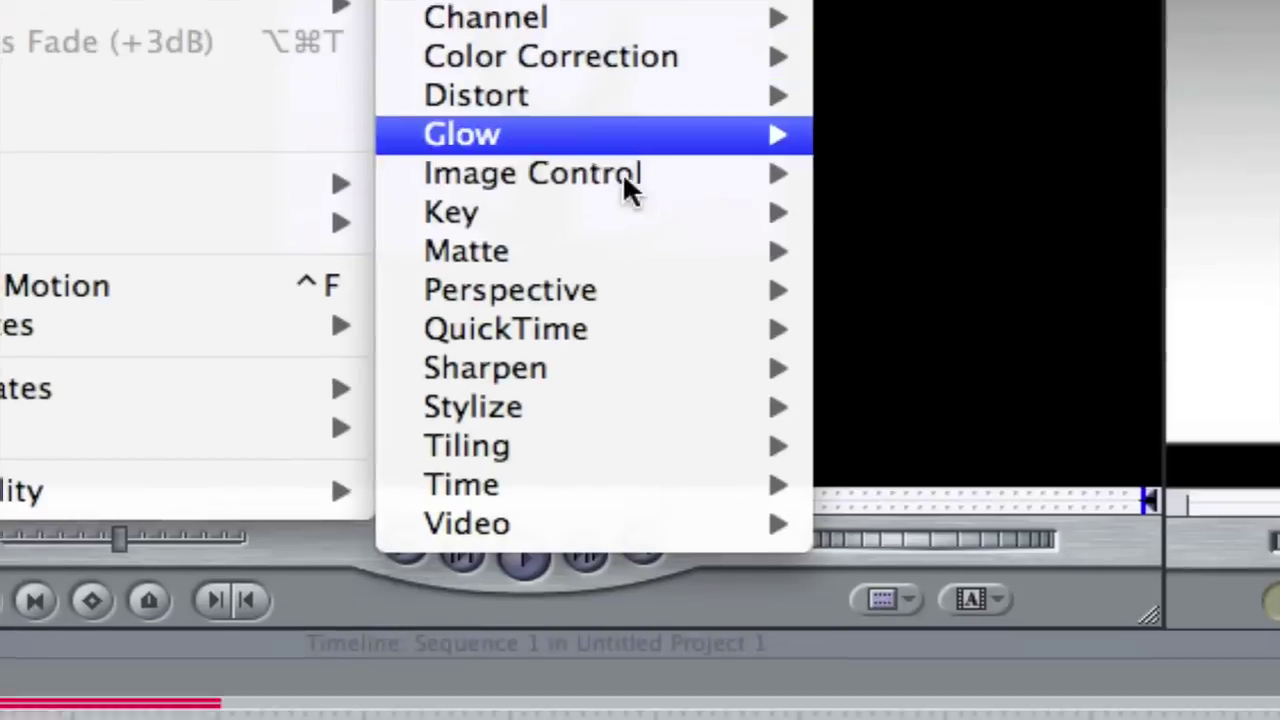
pyautogui.moveTo(620, 251)
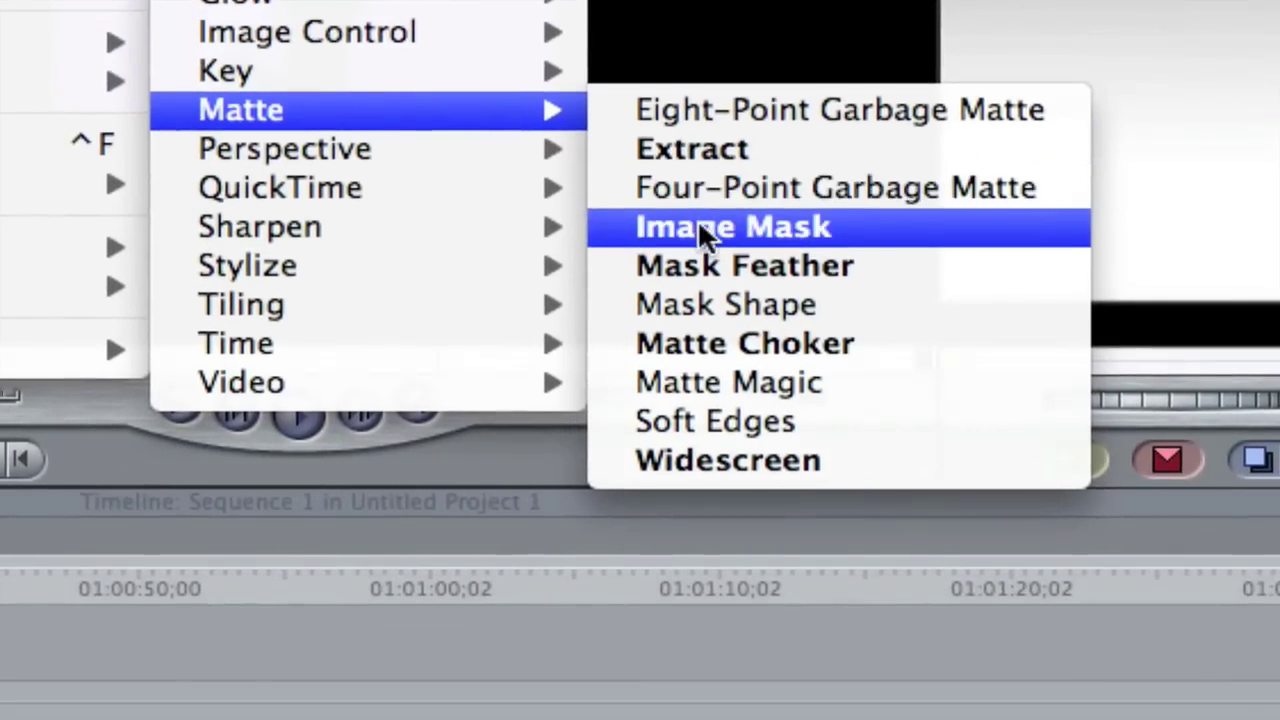
pyautogui.click(975, 316)
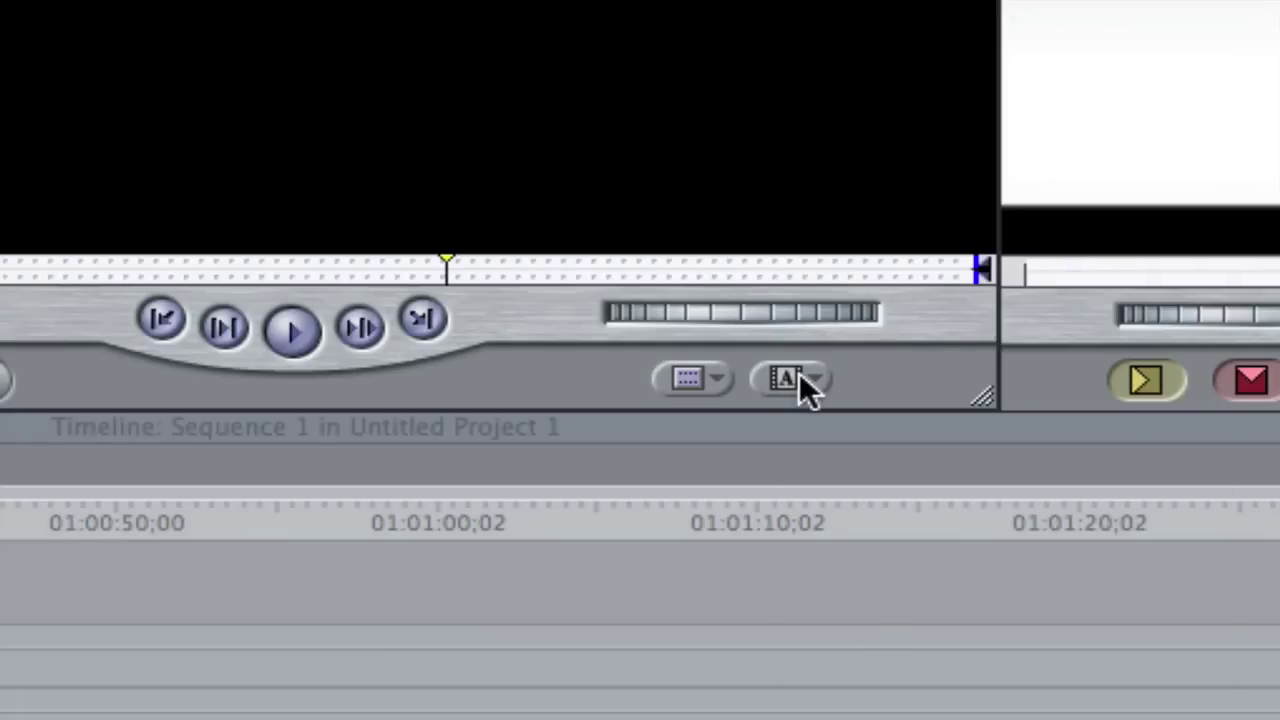
# Step: Create a Gradient generator set to Horizontal from bottom to top and add it to the Browser as a clip
pyautogui.click(795, 379)
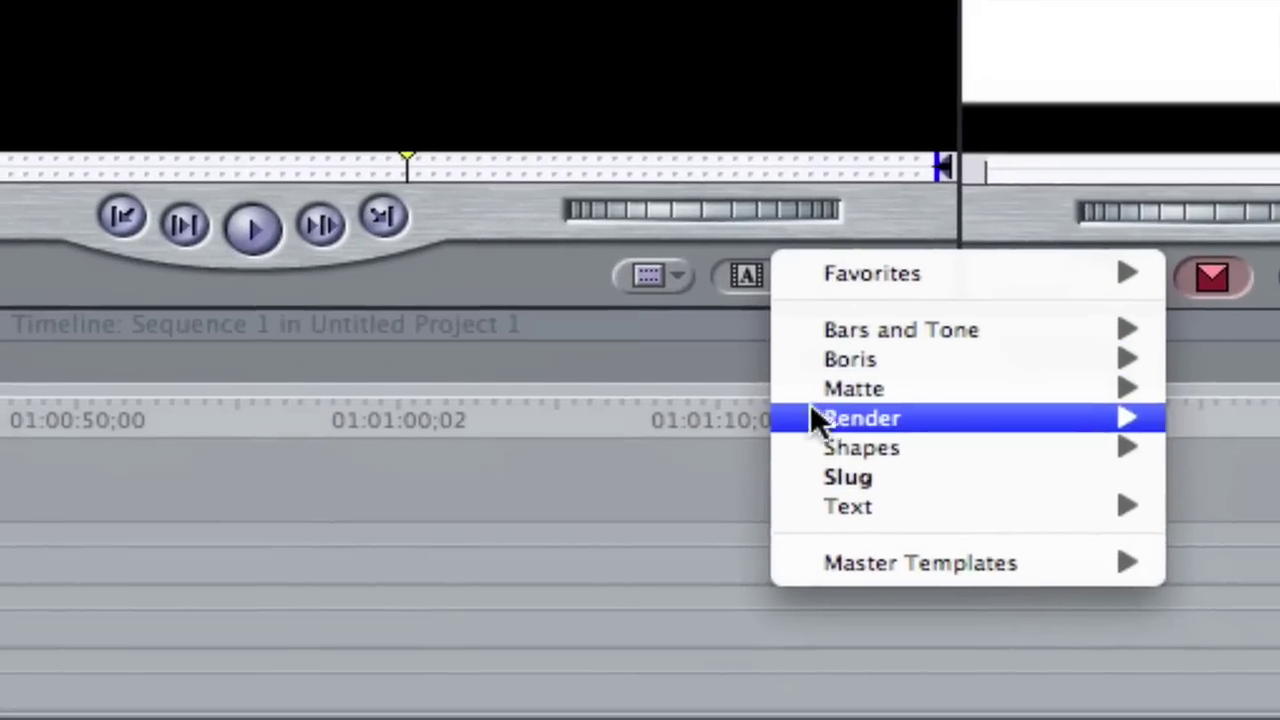
pyautogui.moveTo(860, 520)
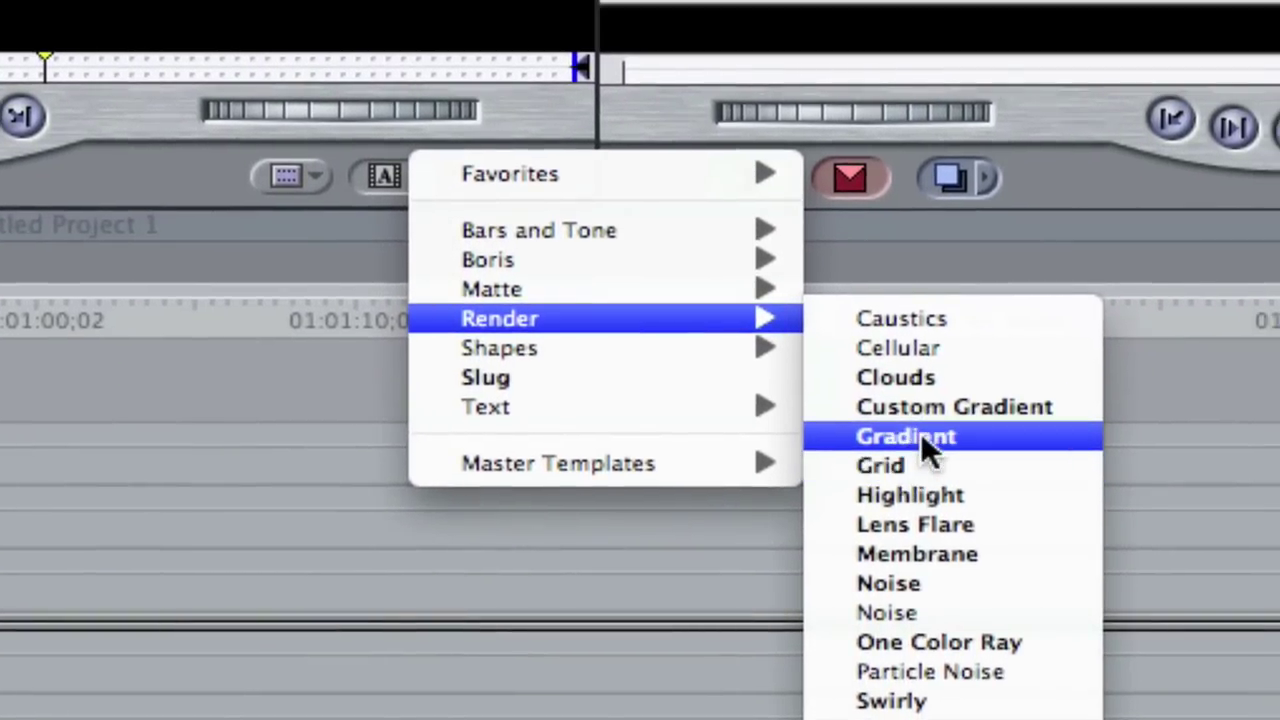
pyautogui.click(920, 420)
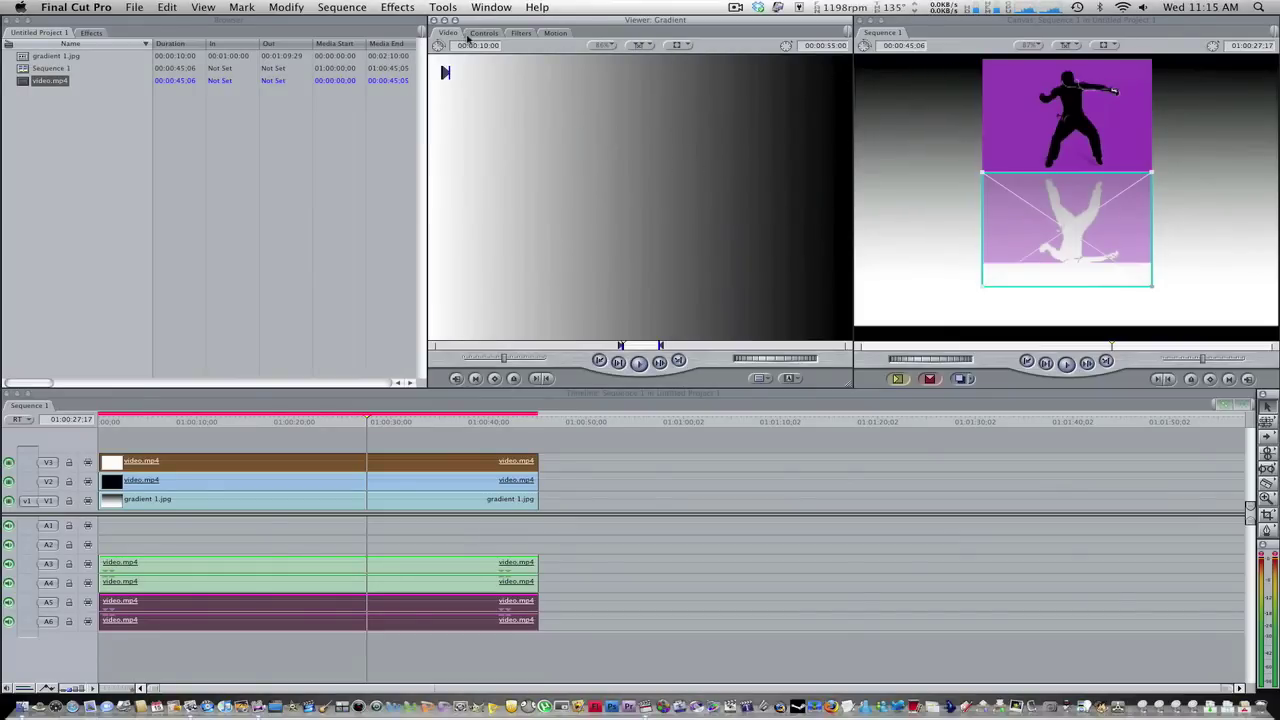
pyautogui.click(475, 34)
pyautogui.click(577, 71)
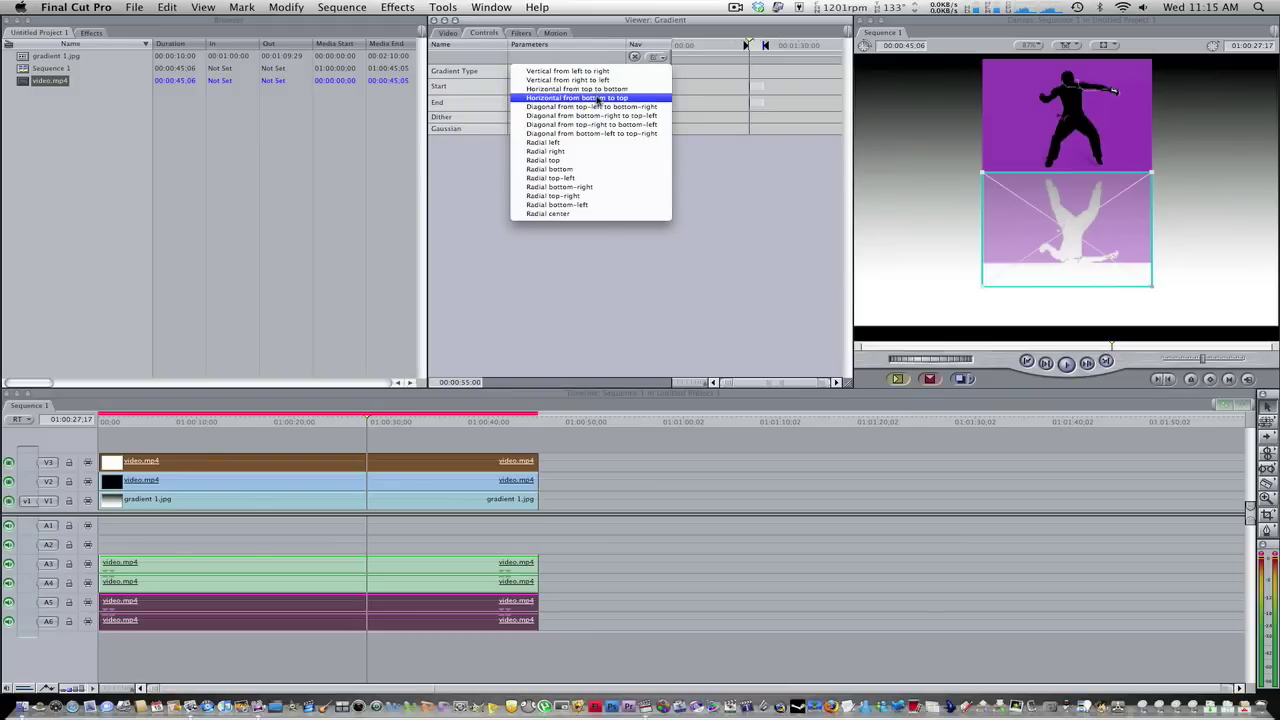
pyautogui.click(598, 98)
pyautogui.click(457, 37)
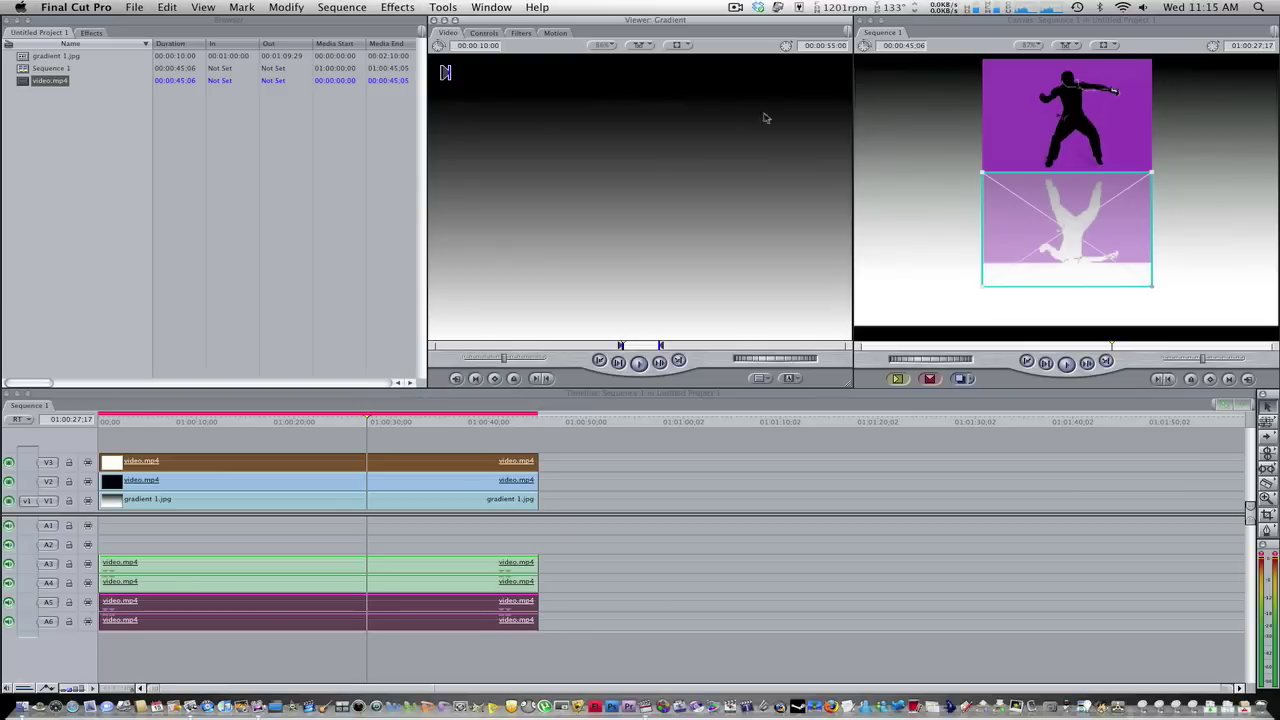
pyautogui.moveTo(736, 106); pyautogui.dragTo(52, 146)
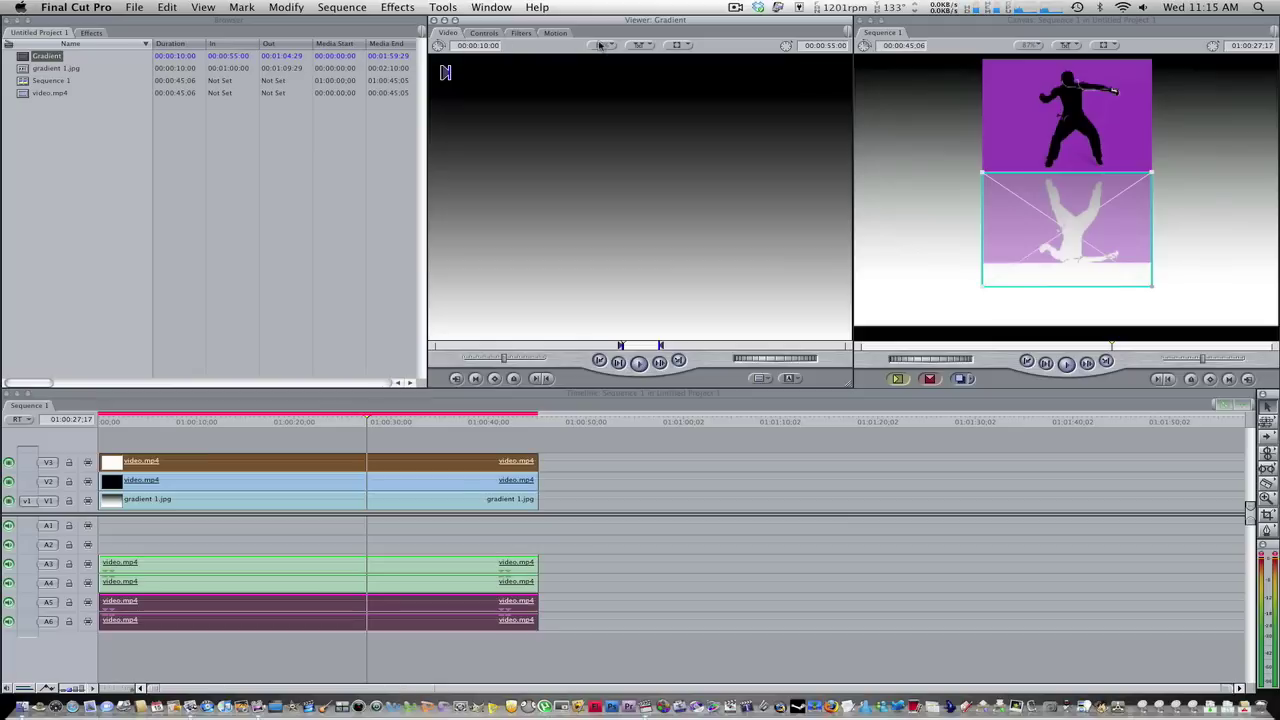
# Step: Drop the Gradient clip into the Image Mask well of the flipped V3 copy's filters
pyautogui.doubleClick(427, 461)
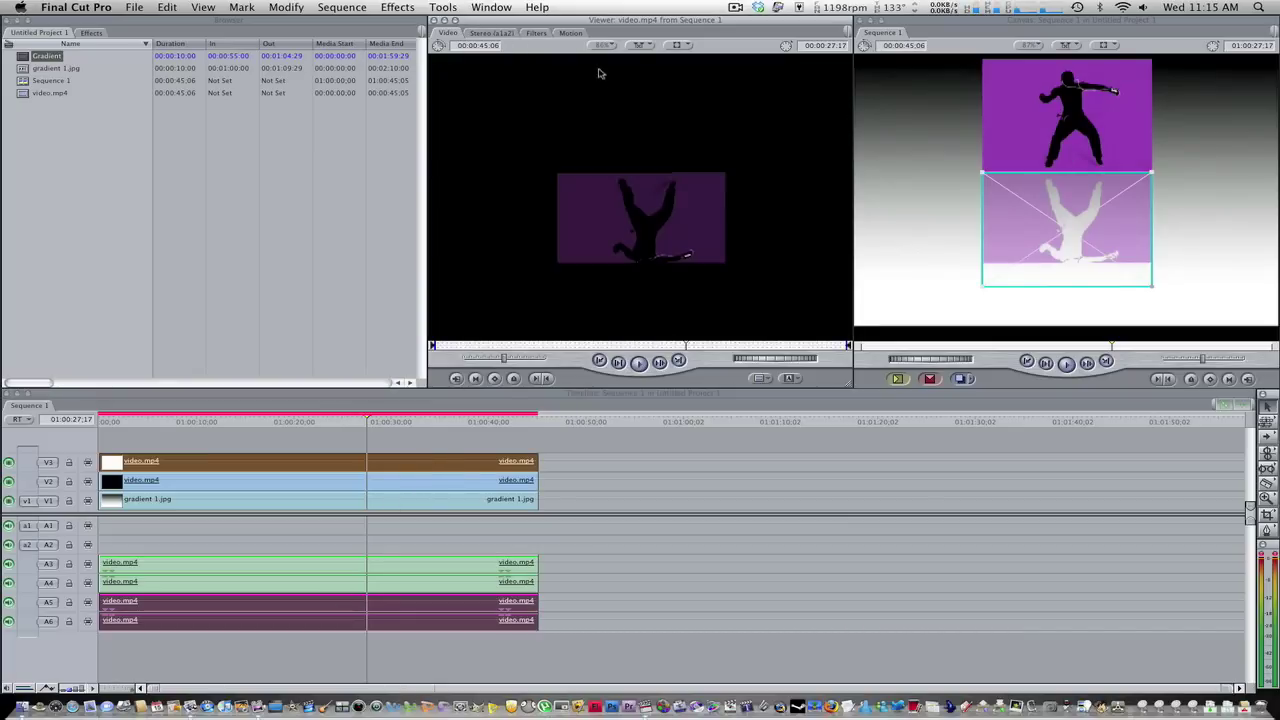
pyautogui.click(537, 33)
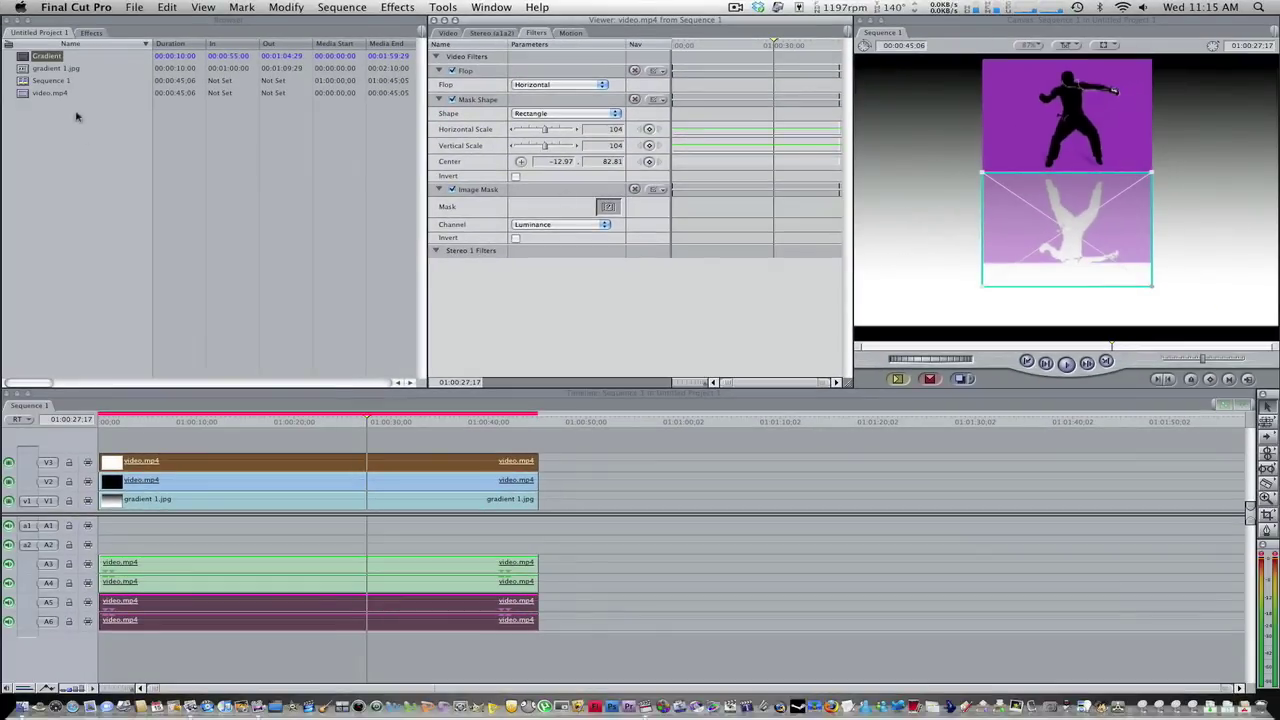
pyautogui.moveTo(57, 58); pyautogui.dragTo(618, 209)
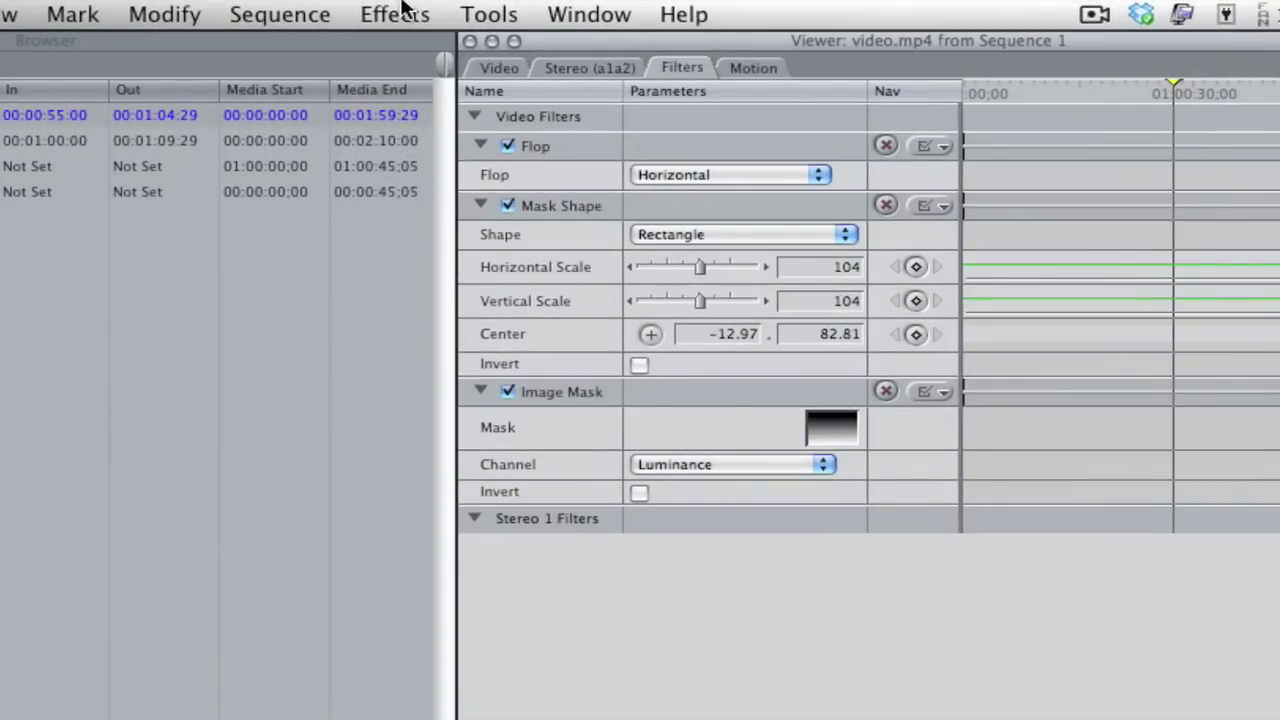
# Step: Apply Matte > Mask Feather from the Effects menu's Video Filters to the flipped copy
pyautogui.click(402, 5)
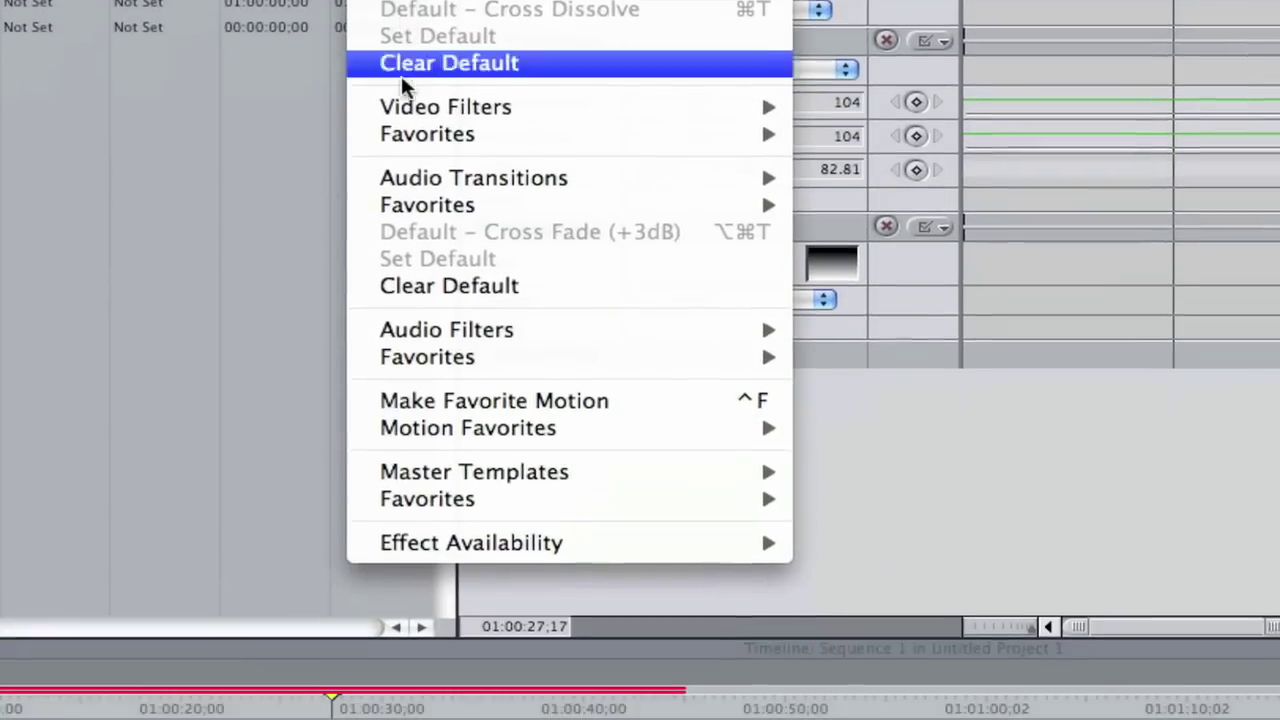
pyautogui.moveTo(706, 281)
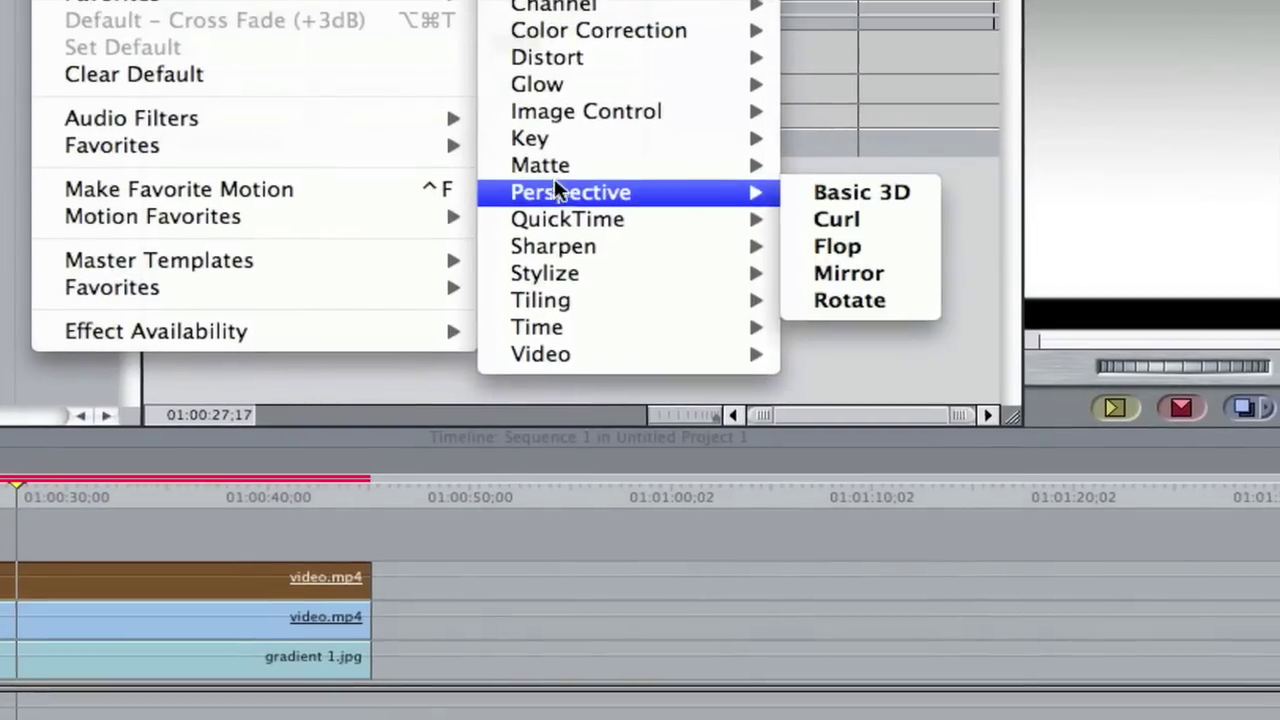
pyautogui.moveTo(675, 349)
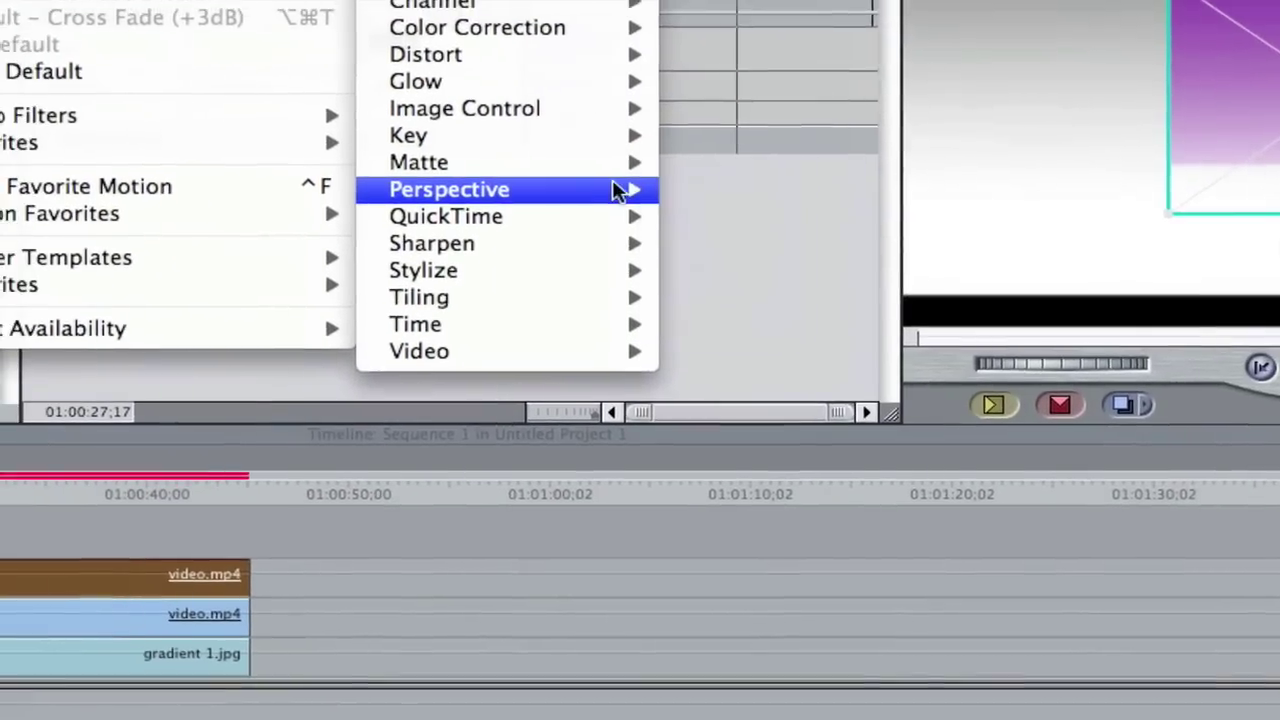
pyautogui.moveTo(614, 163)
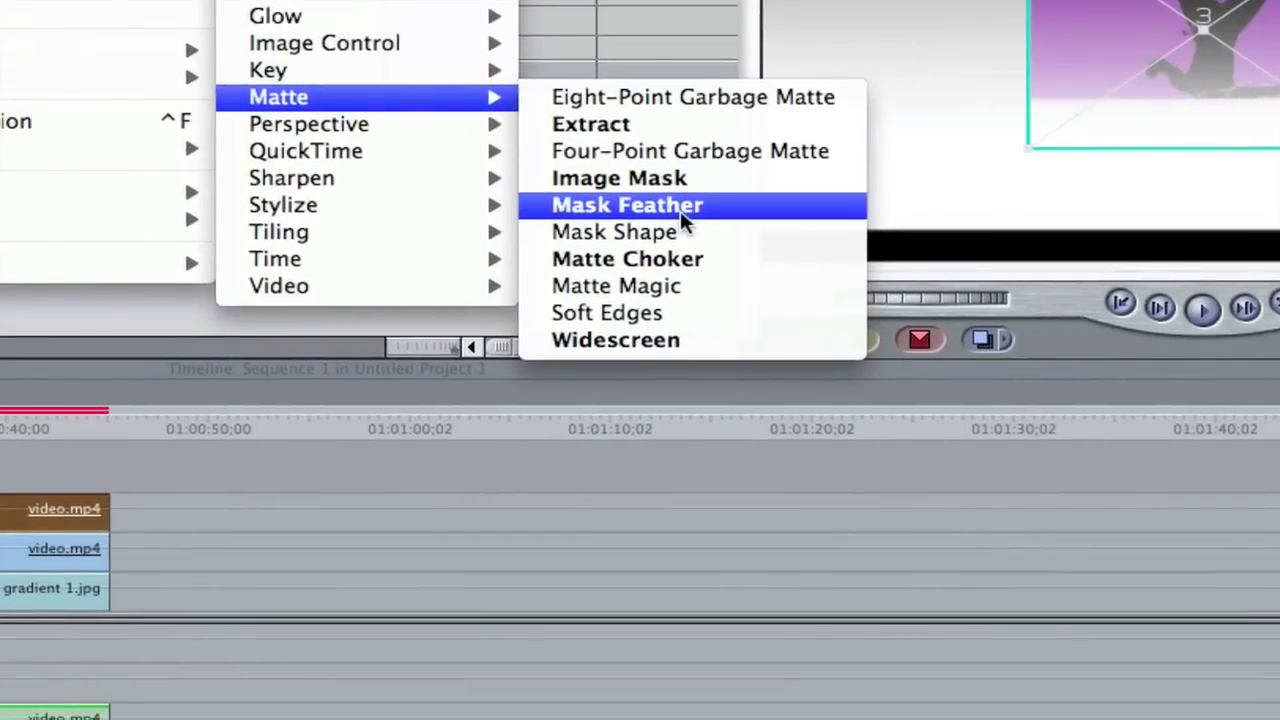
pyautogui.click(680, 210)
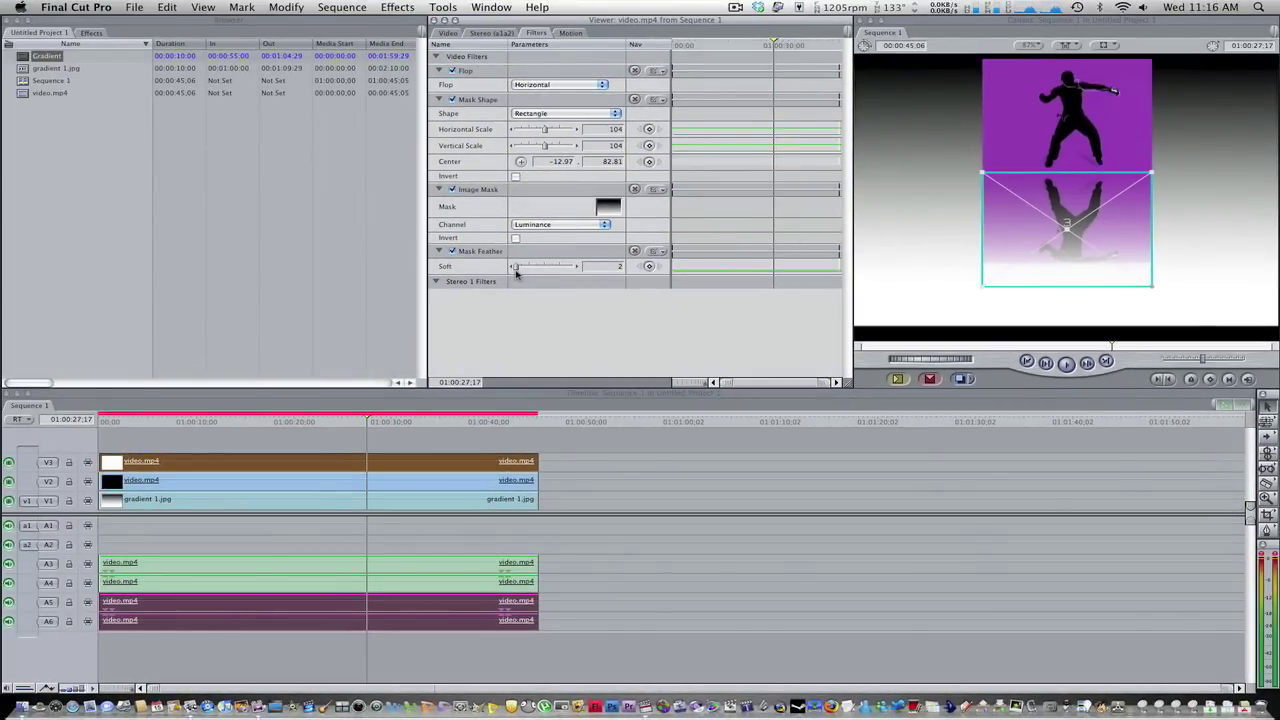
# Step: Set the flipped copy's Mask Feather Soft to 100 and Mask Shape Vertical Scale to 200
pyautogui.moveTo(515, 270); pyautogui.dragTo(510, 270)
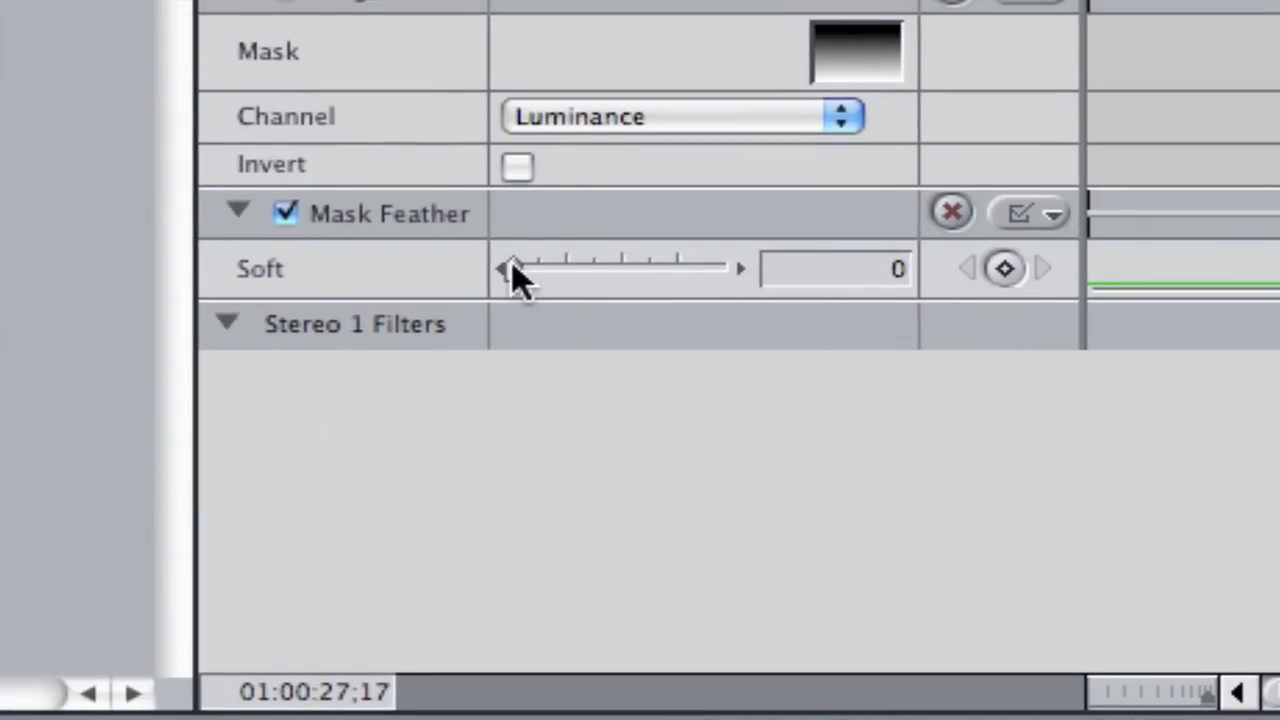
pyautogui.moveTo(511, 264); pyautogui.dragTo(784, 266)
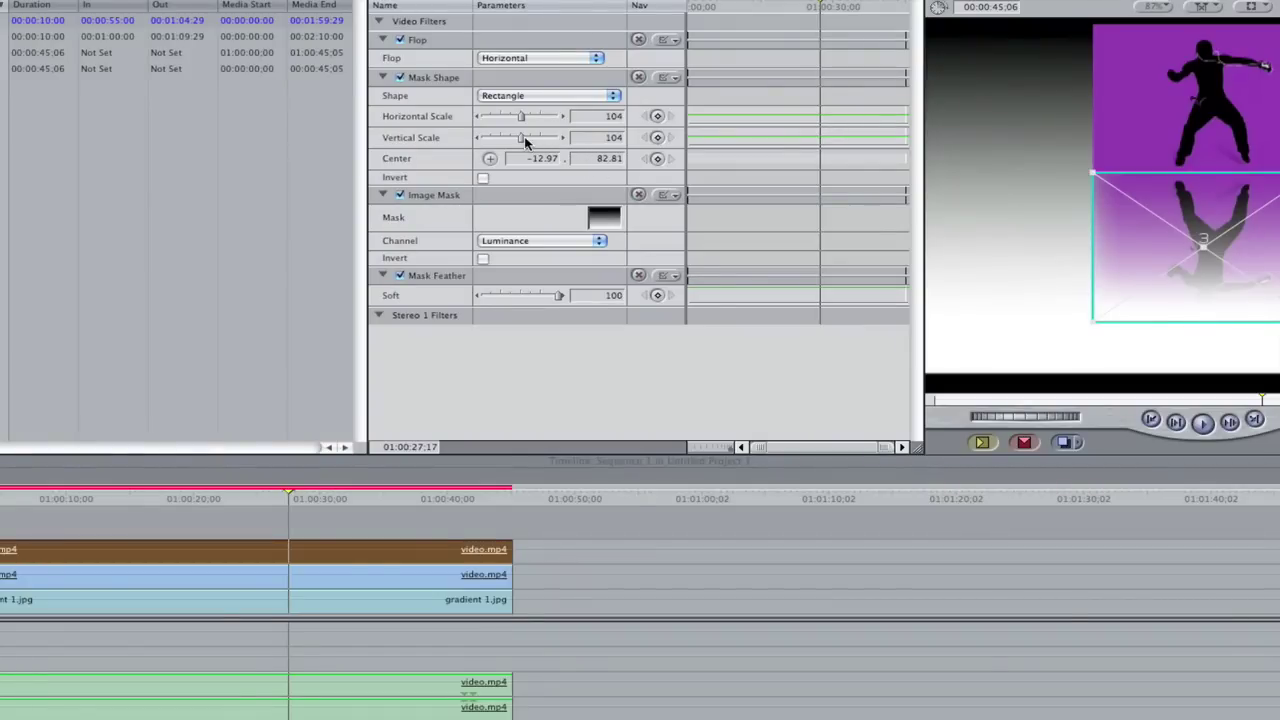
pyautogui.moveTo(524, 136); pyautogui.dragTo(602, 146)
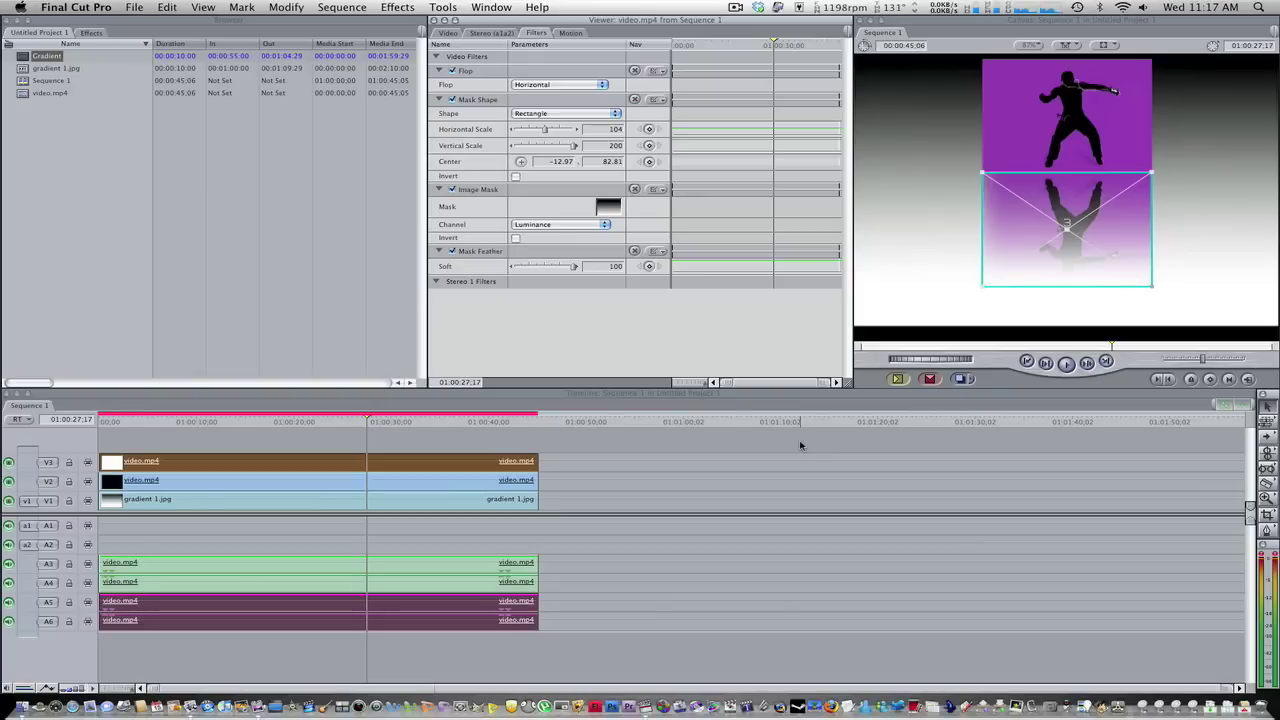
# Step: Render the Timeline with Command+R, accepting the unsaved-project warning
pyautogui.click(800, 445)
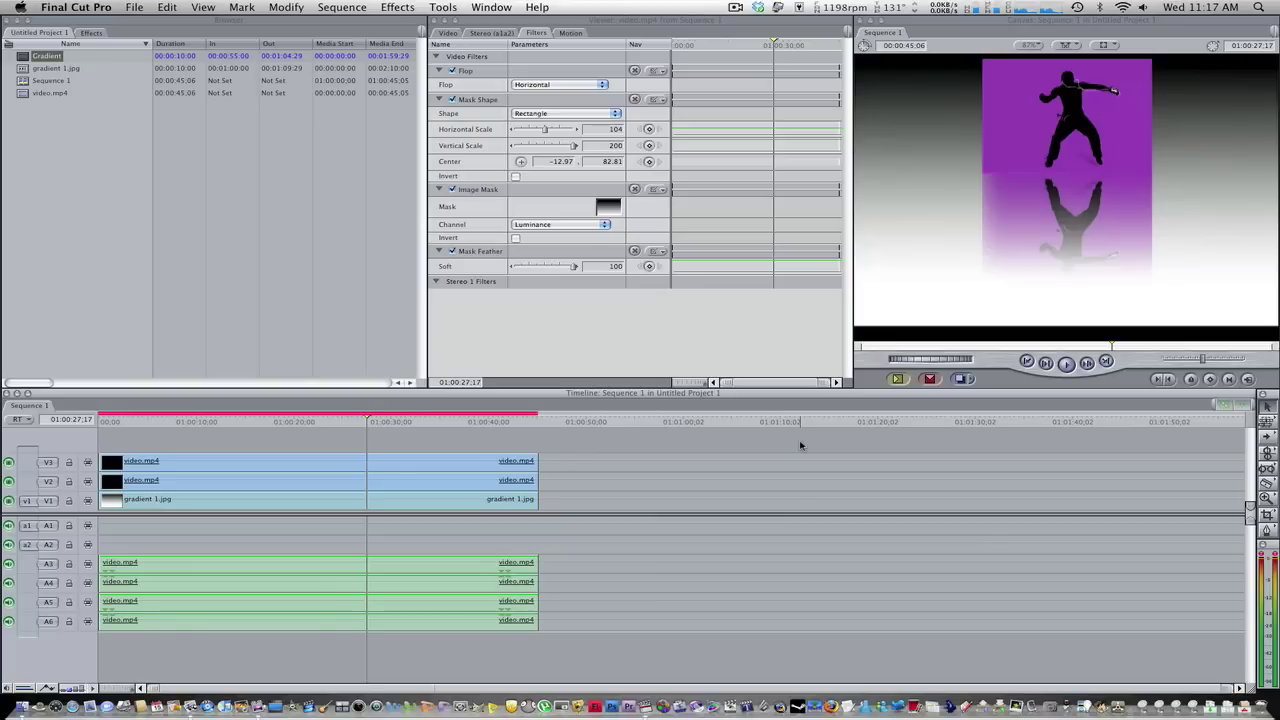
pyautogui.press('super+r')
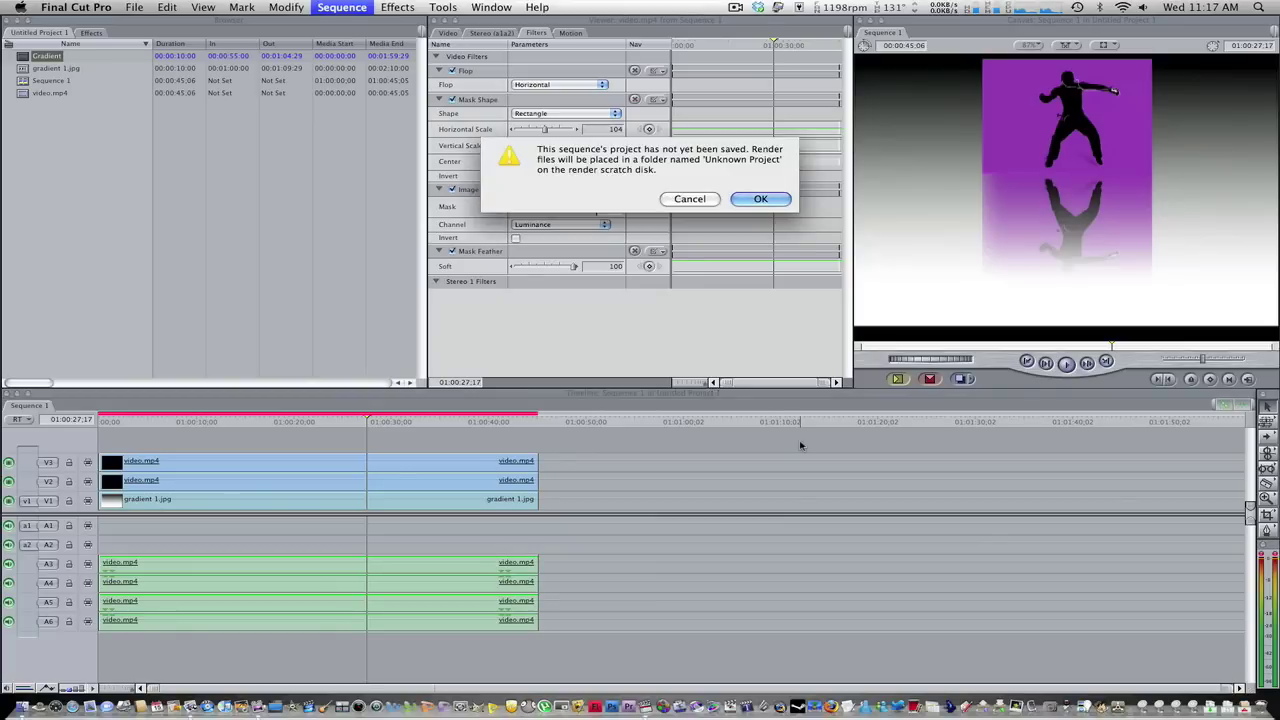
pyautogui.click(763, 200)
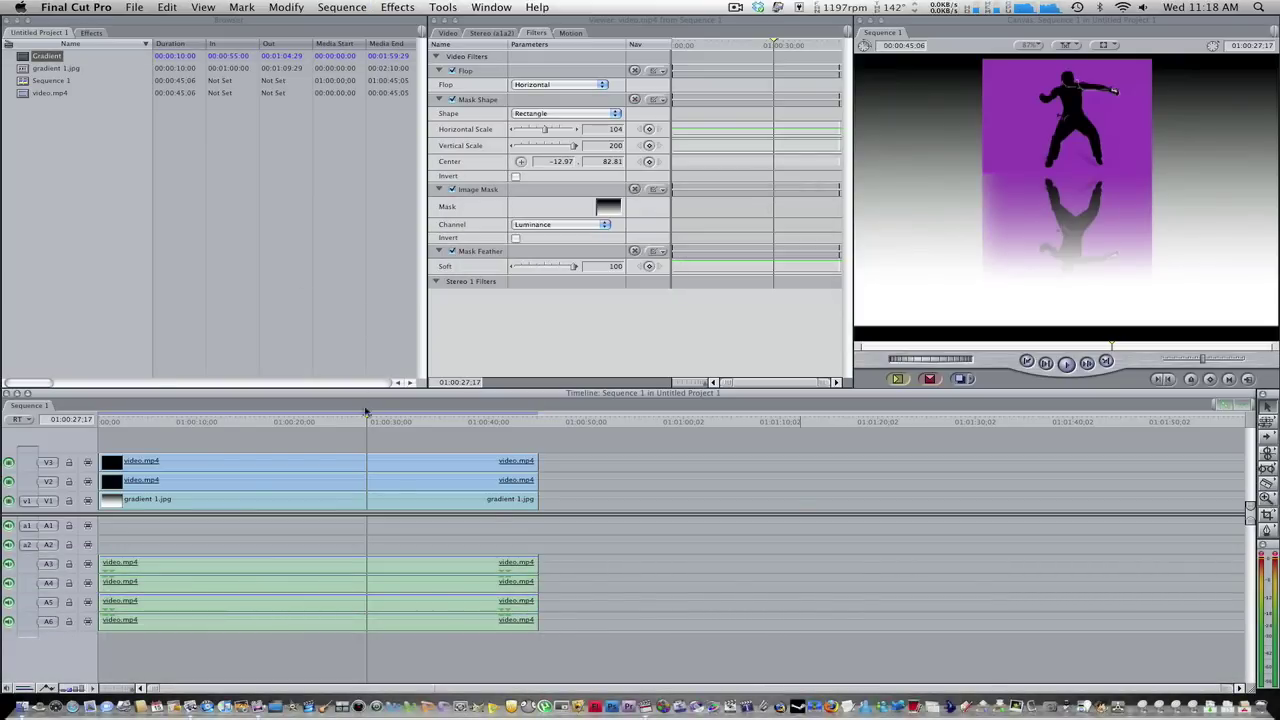
pyautogui.press('space')
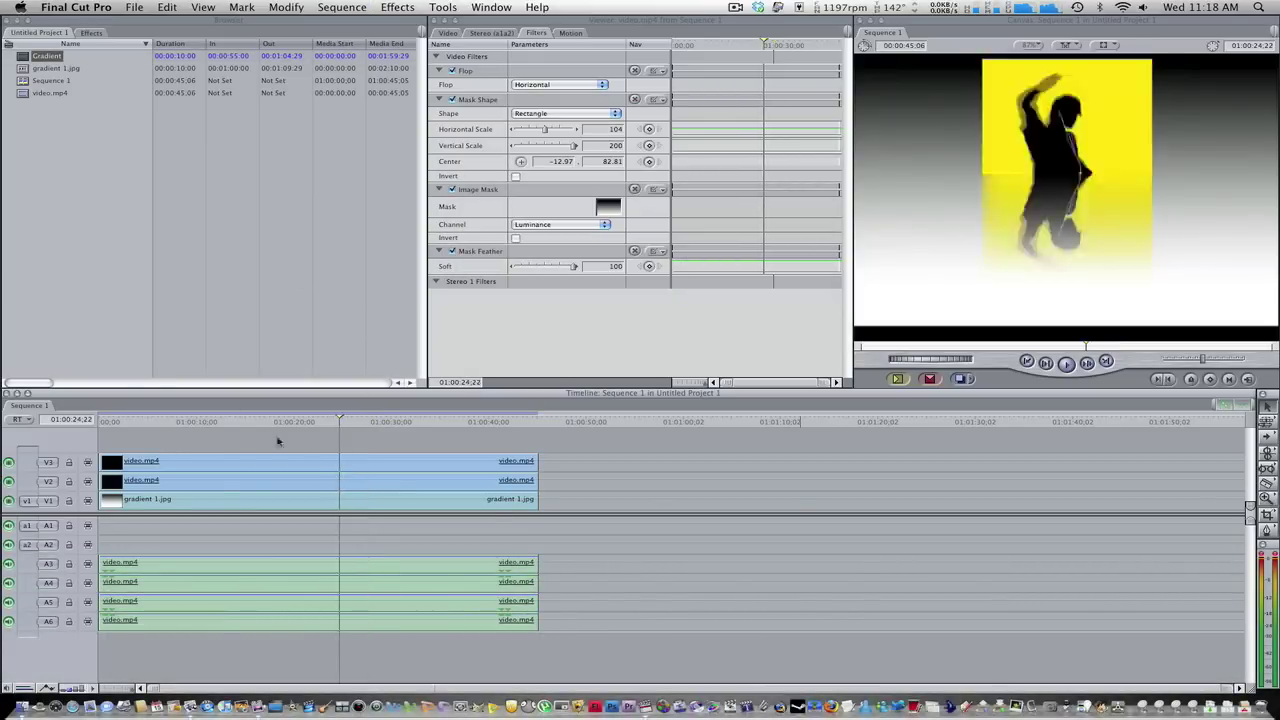
pyautogui.press('Home')
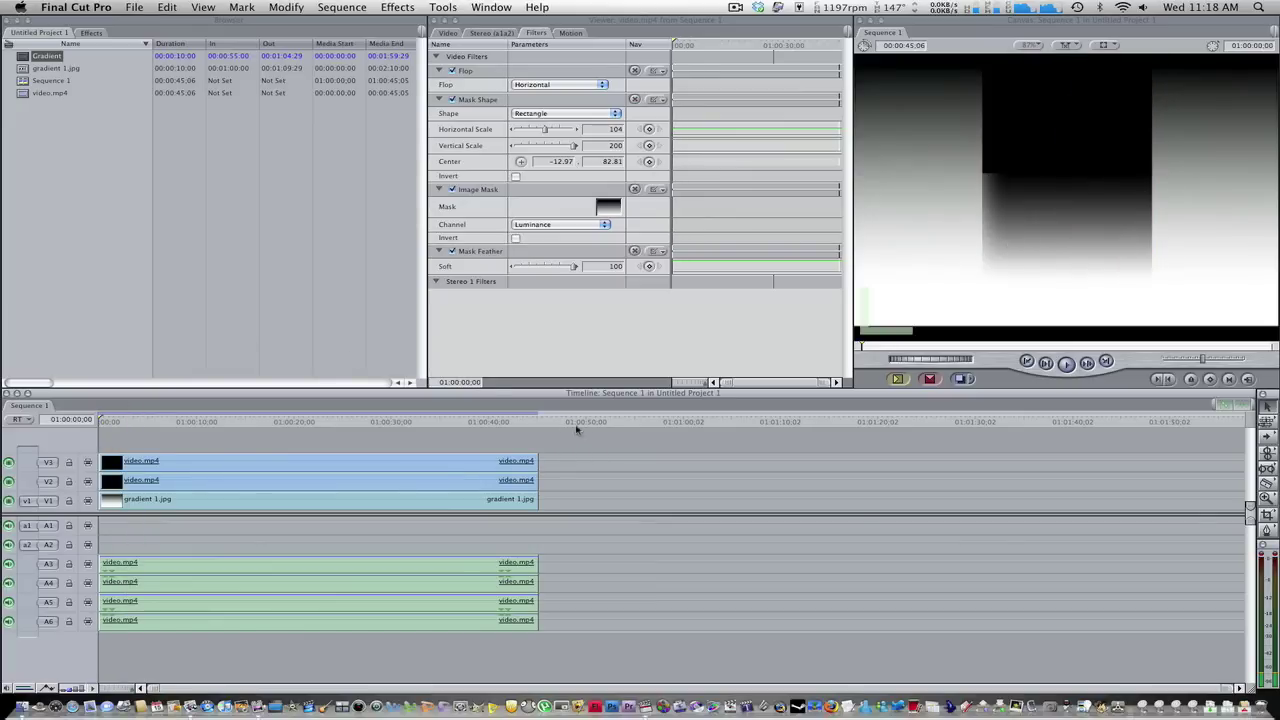
pyautogui.press('space')
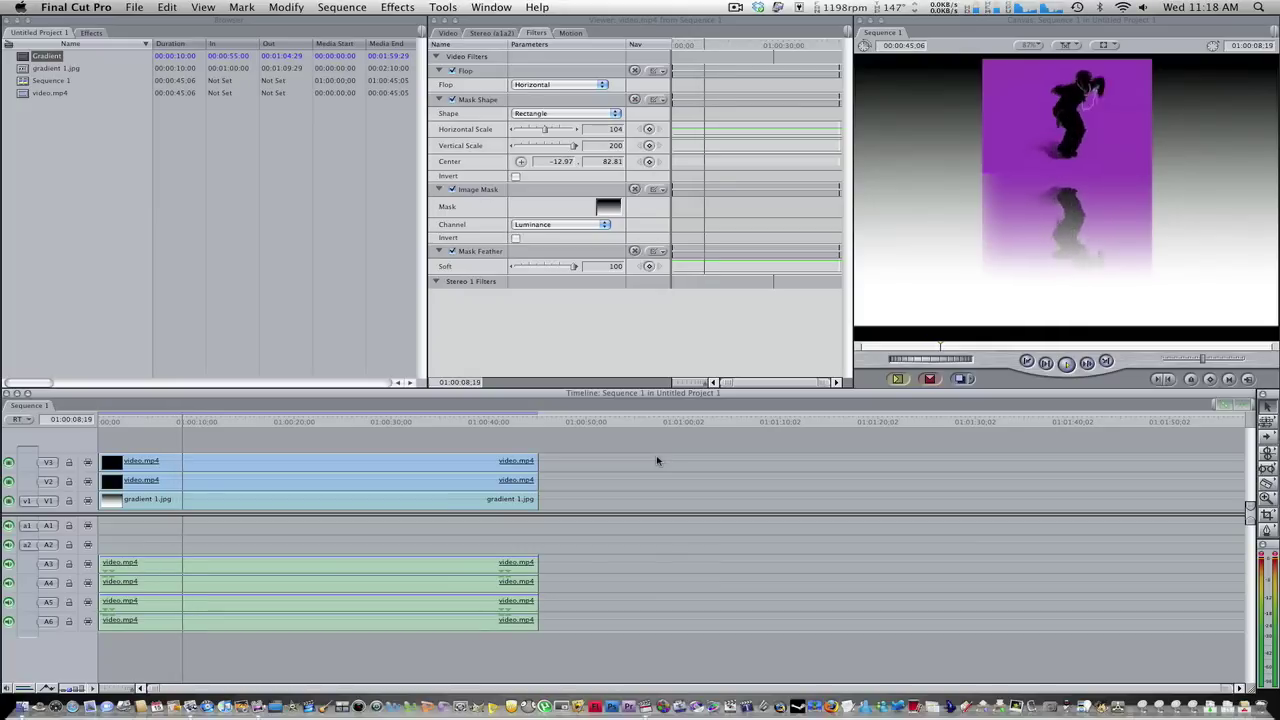
pyautogui.press('XF86AudioLowerVolume')
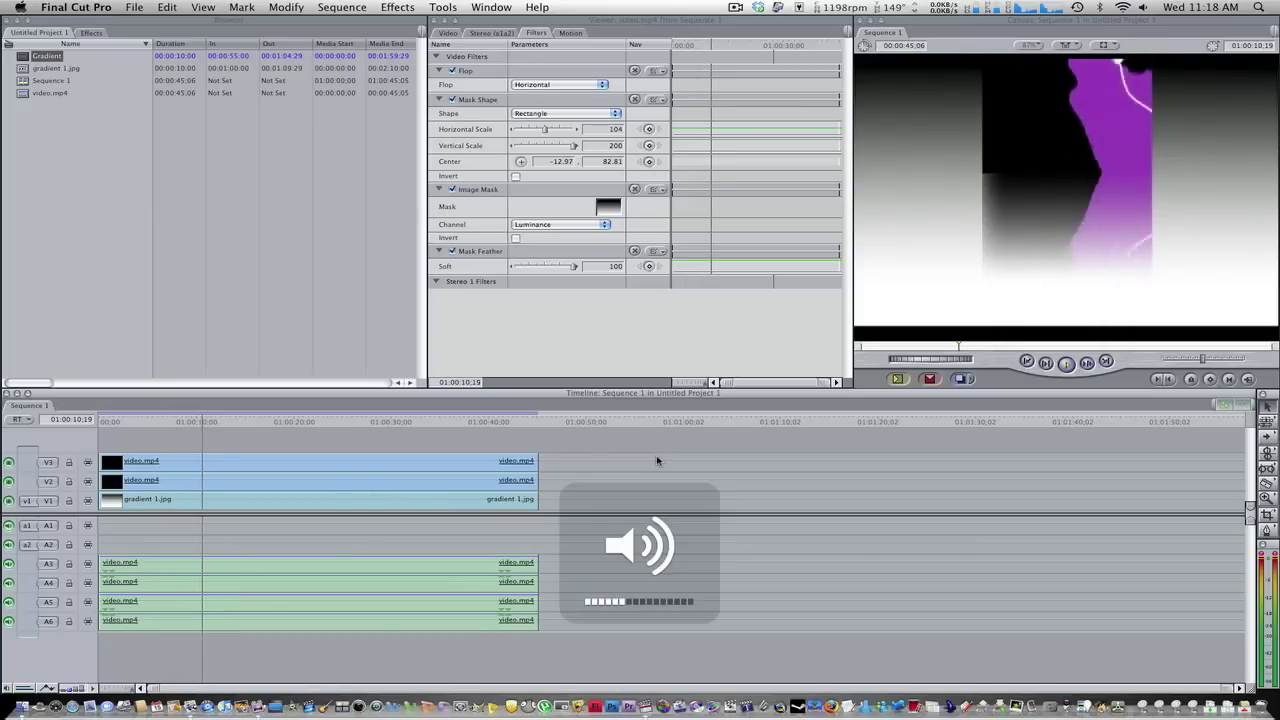
pyautogui.press('XF86AudioLowerVolume')
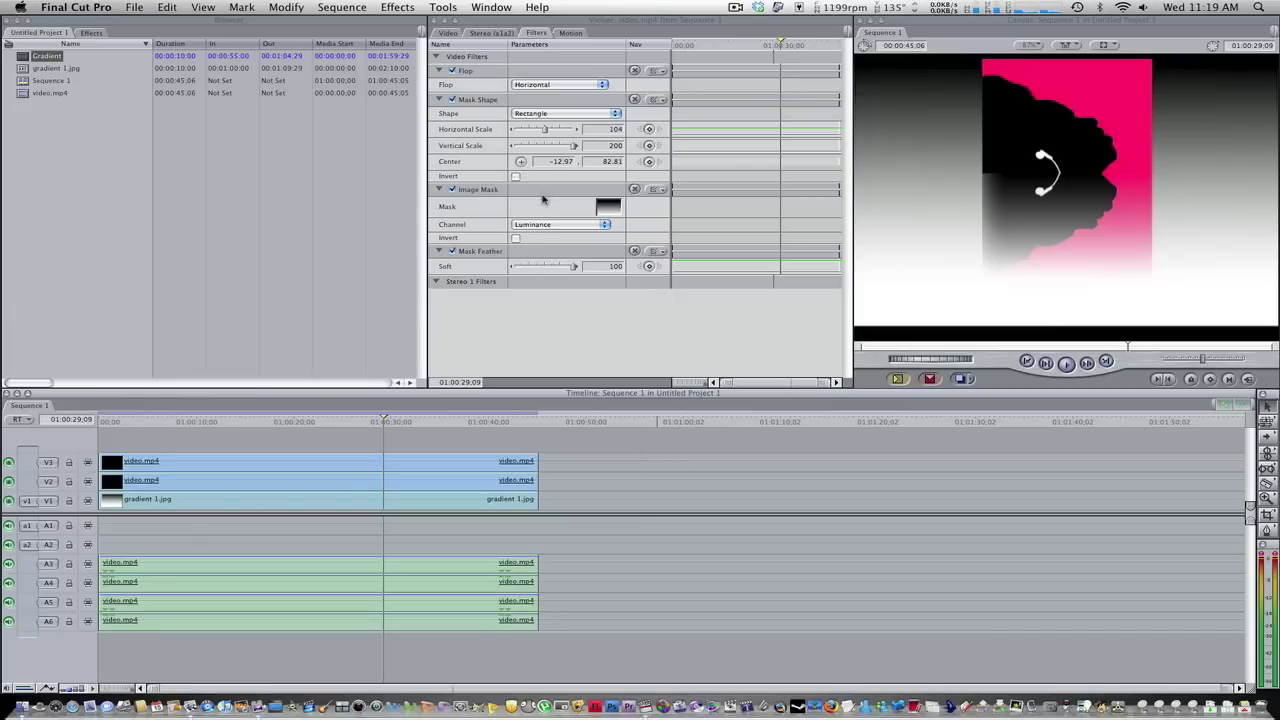
pyautogui.click(736, 7)
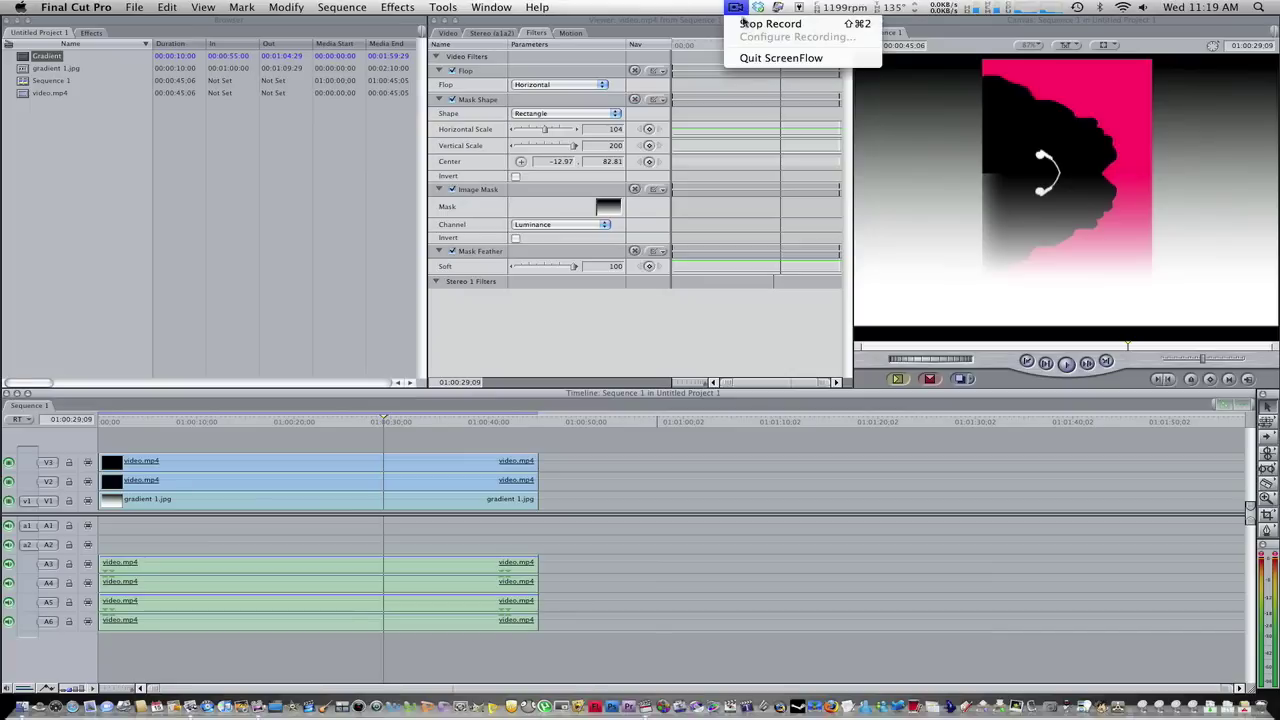